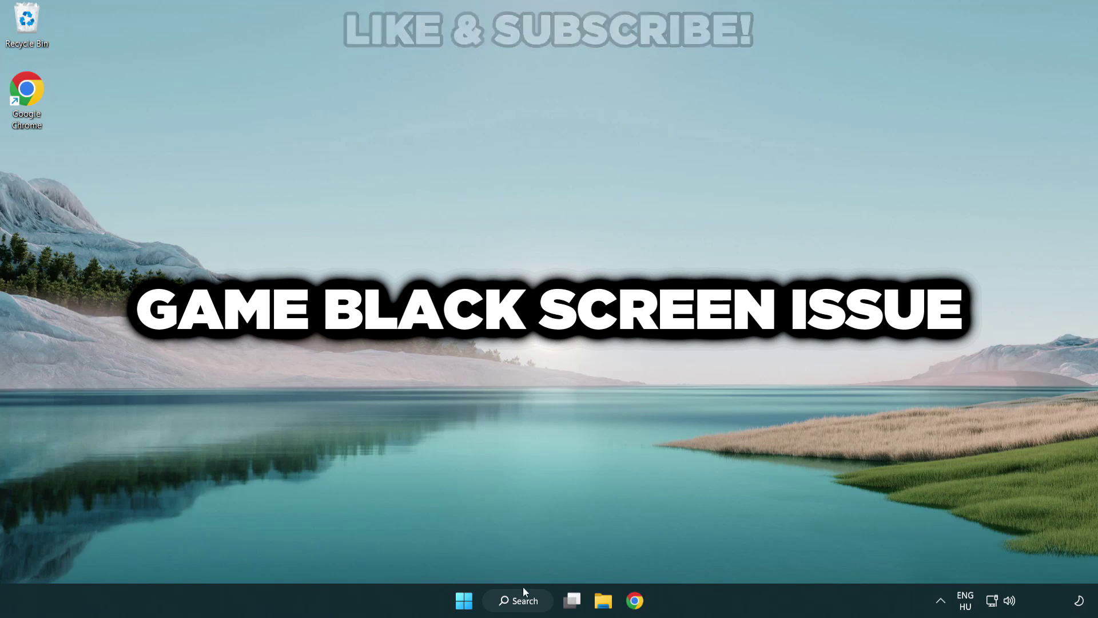
Step: Search Windows for 'device manager'
{"action": "left_click", "coordinate": [530, 607]}
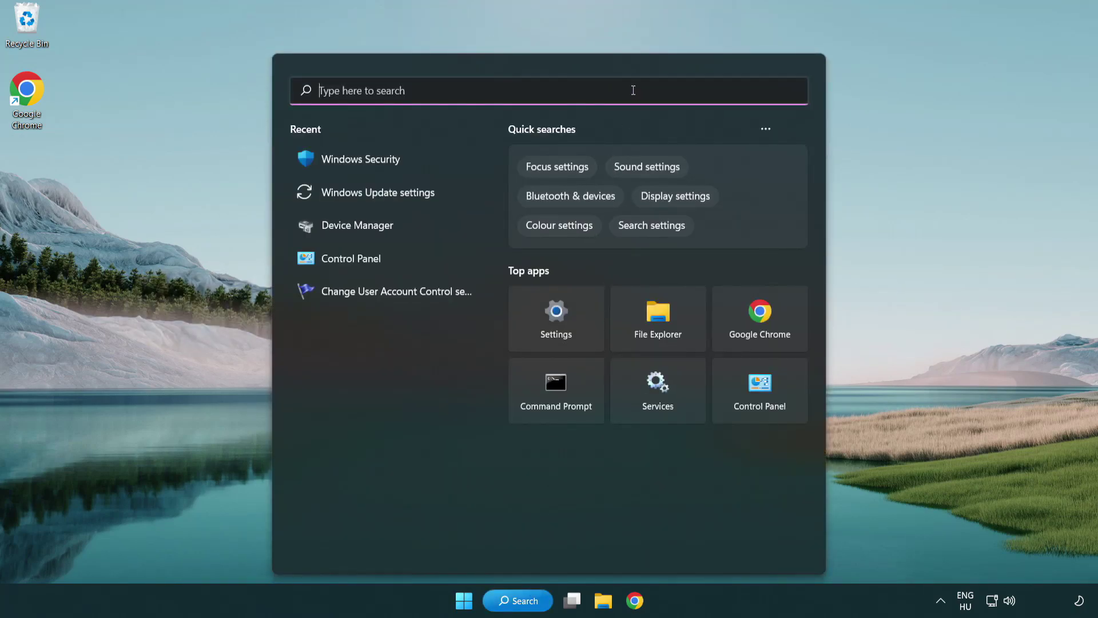
{"action": "type", "text": "device m"}
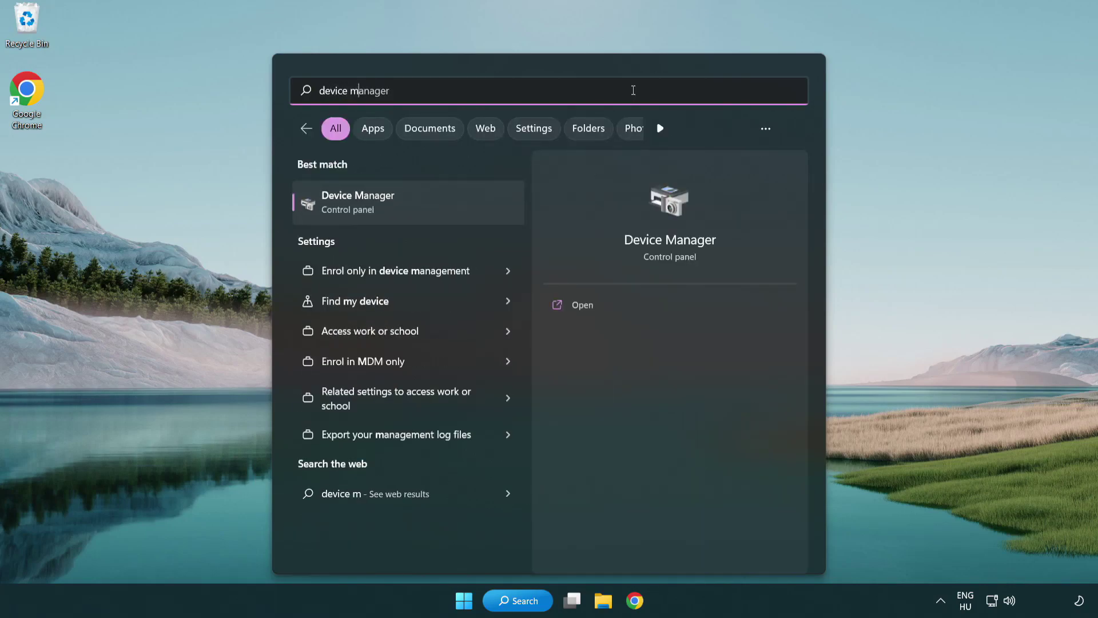
{"action": "type", "text": "anager"}
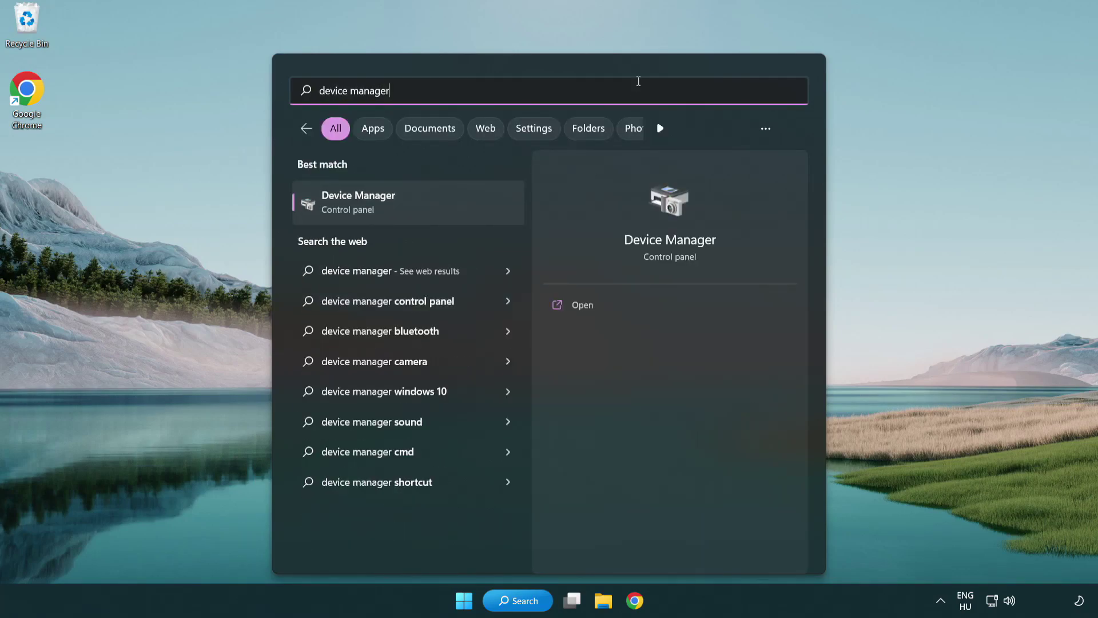
Step: Open Device Manager, expand Display adapters and choose Update driver for VMware SVGA 3D
{"action": "left_click", "coordinate": [439, 207]}
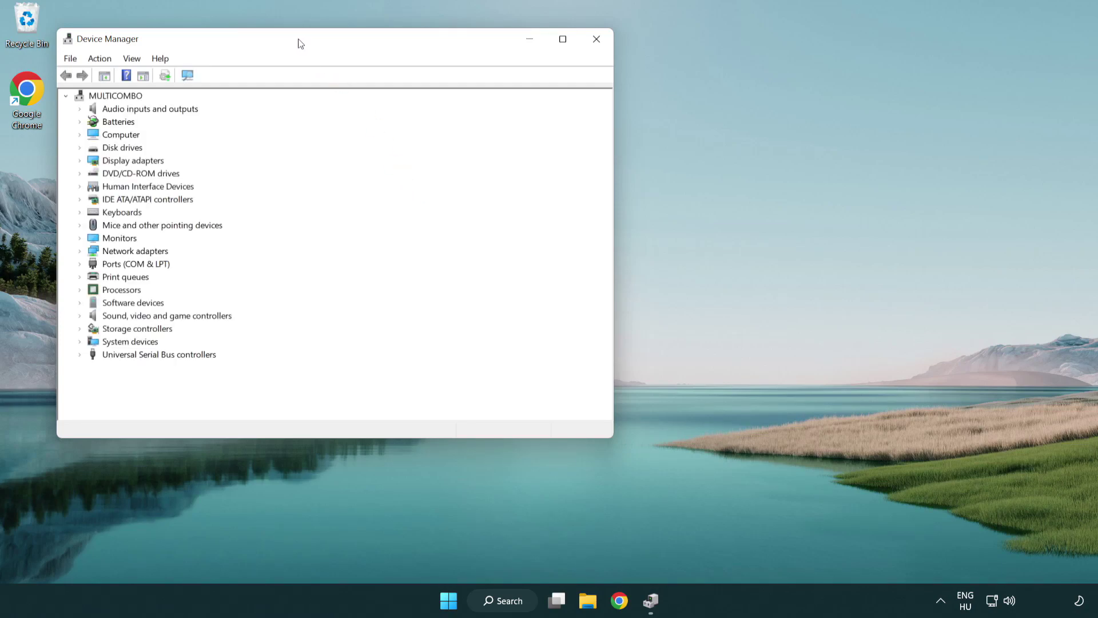
{"action": "left_click_drag", "start_coordinate": [300, 44], "coordinate": [484, 110]}
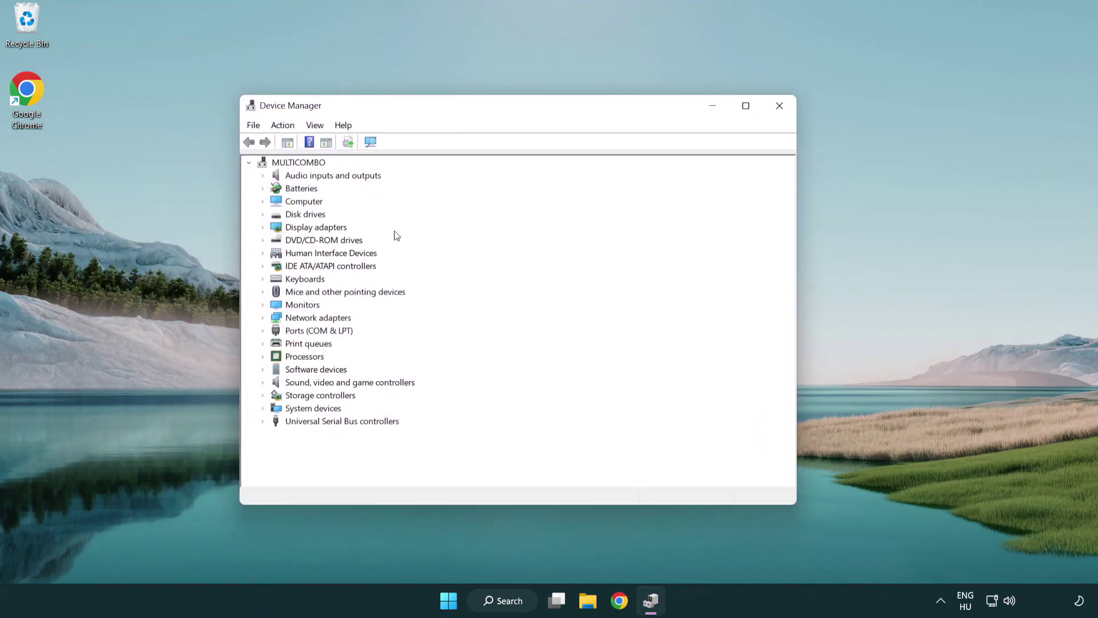
{"action": "left_click", "coordinate": [309, 229]}
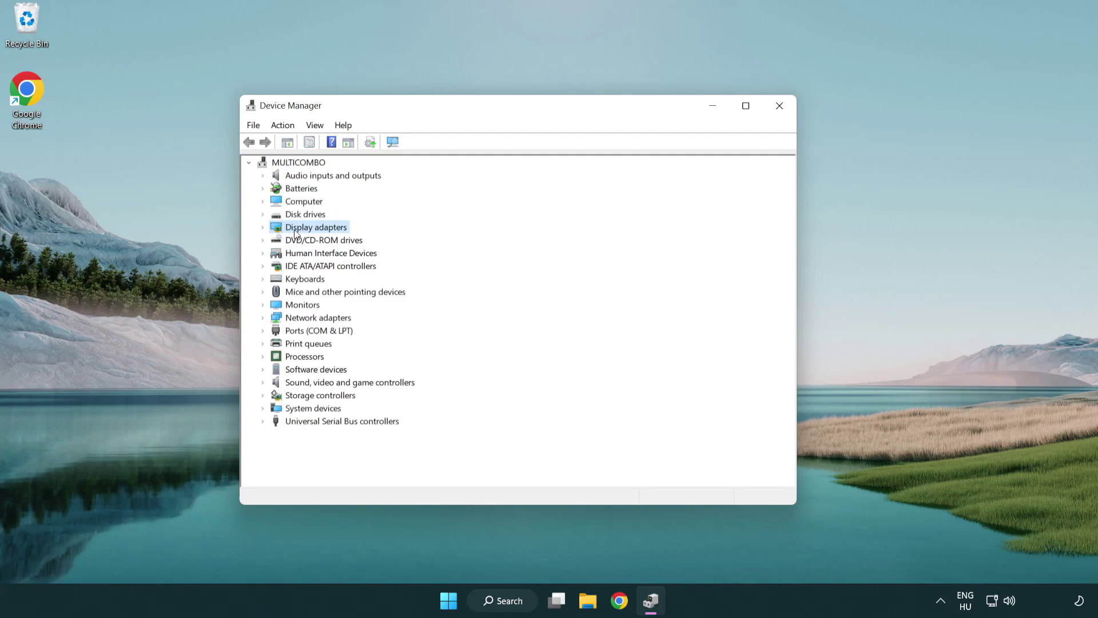
{"action": "left_click", "coordinate": [263, 228]}
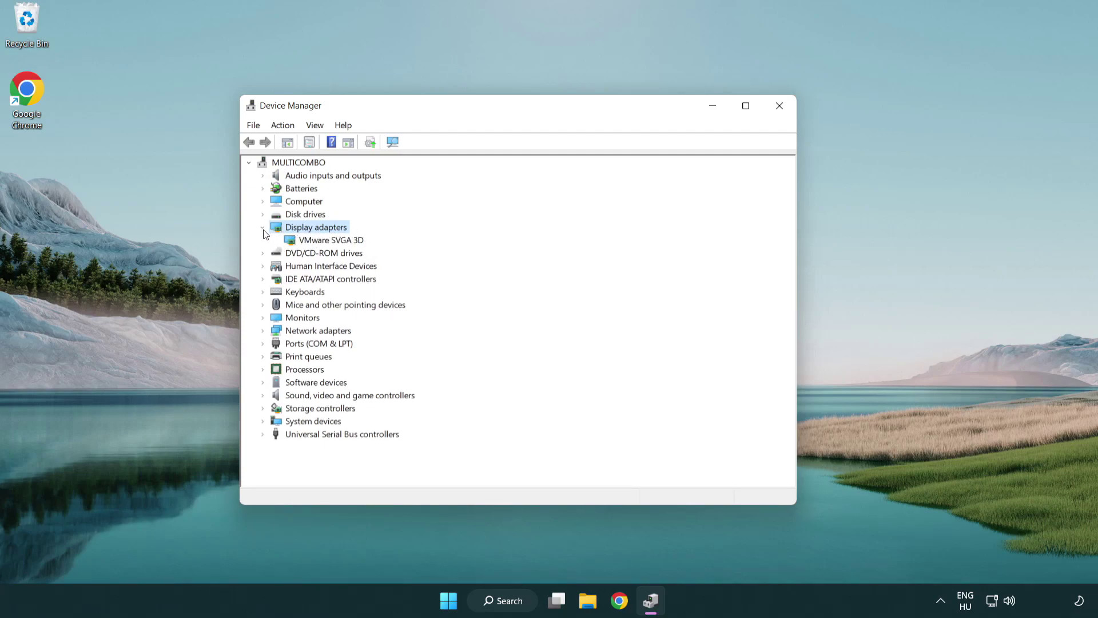
{"action": "left_click", "coordinate": [327, 243]}
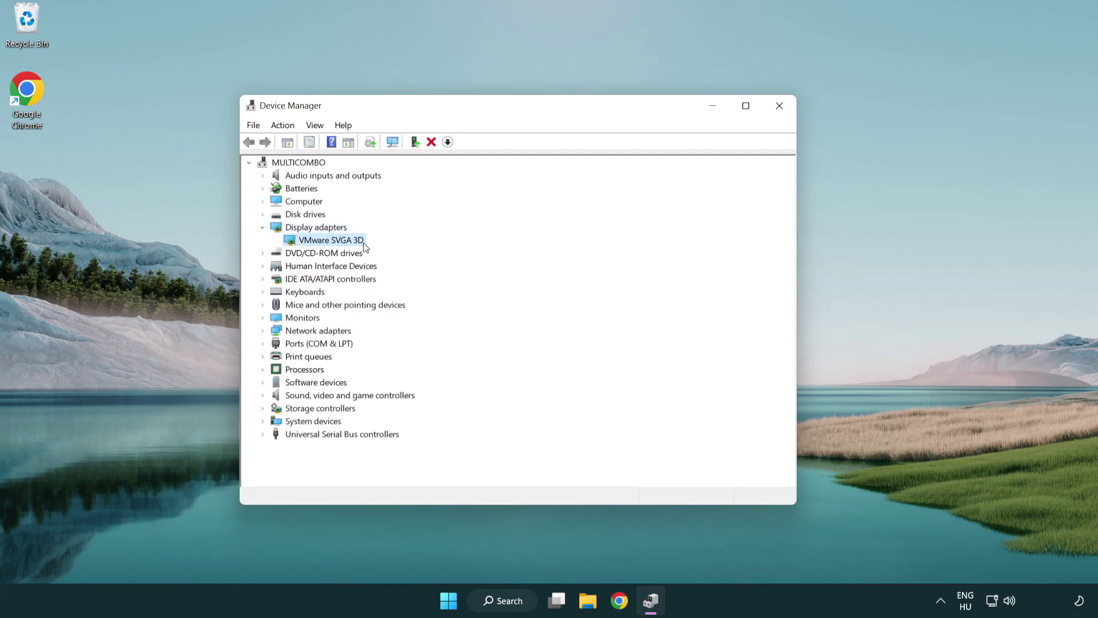
{"action": "right_click", "coordinate": [328, 245]}
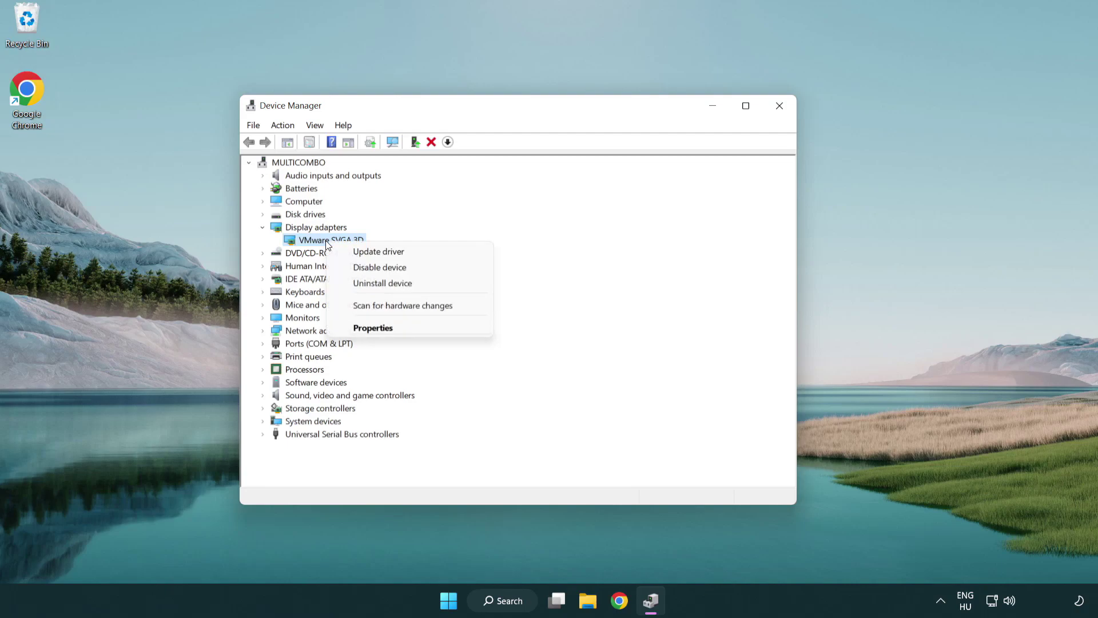
{"action": "left_click", "coordinate": [433, 252]}
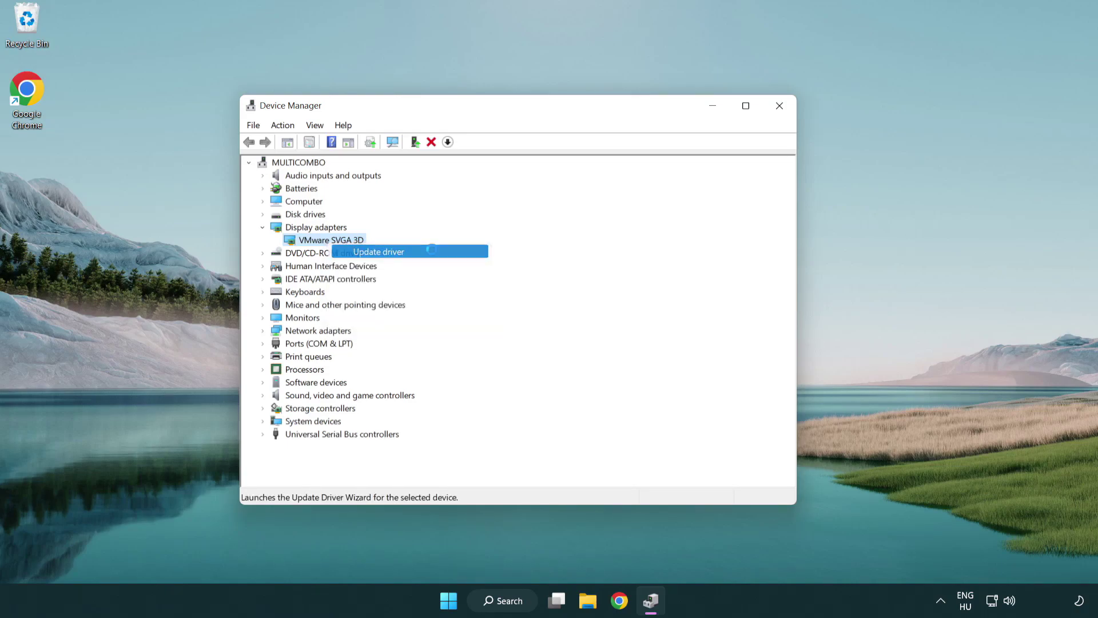
Step: Let Windows search automatically for a VMware SVGA 3D driver and close the result
{"action": "left_click_drag", "start_coordinate": [454, 170], "coordinate": [475, 163]}
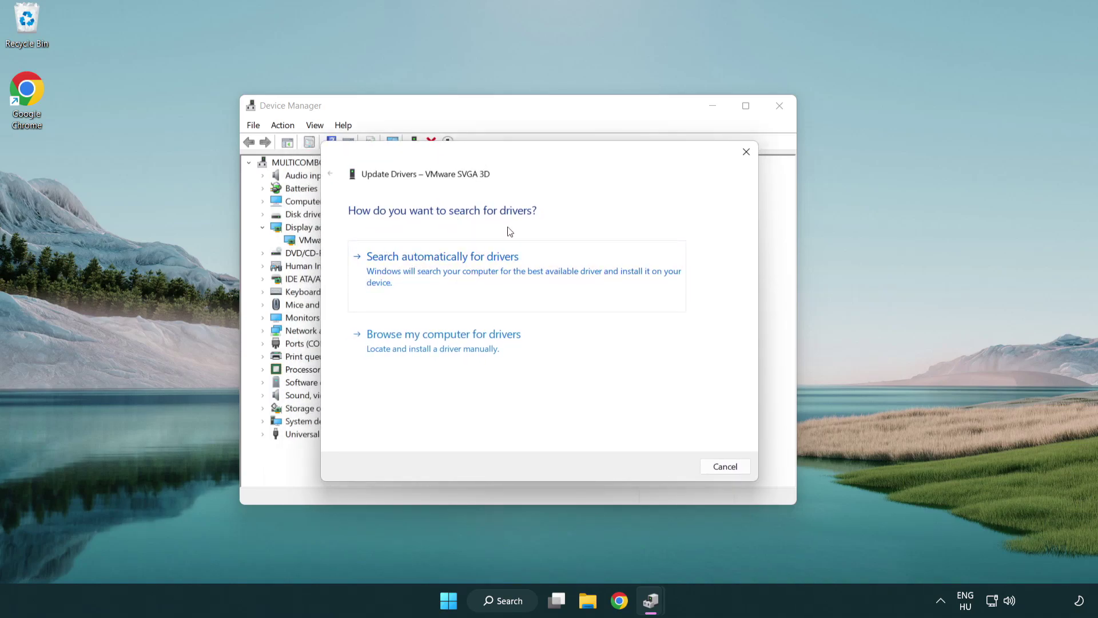
{"action": "left_click", "coordinate": [485, 270]}
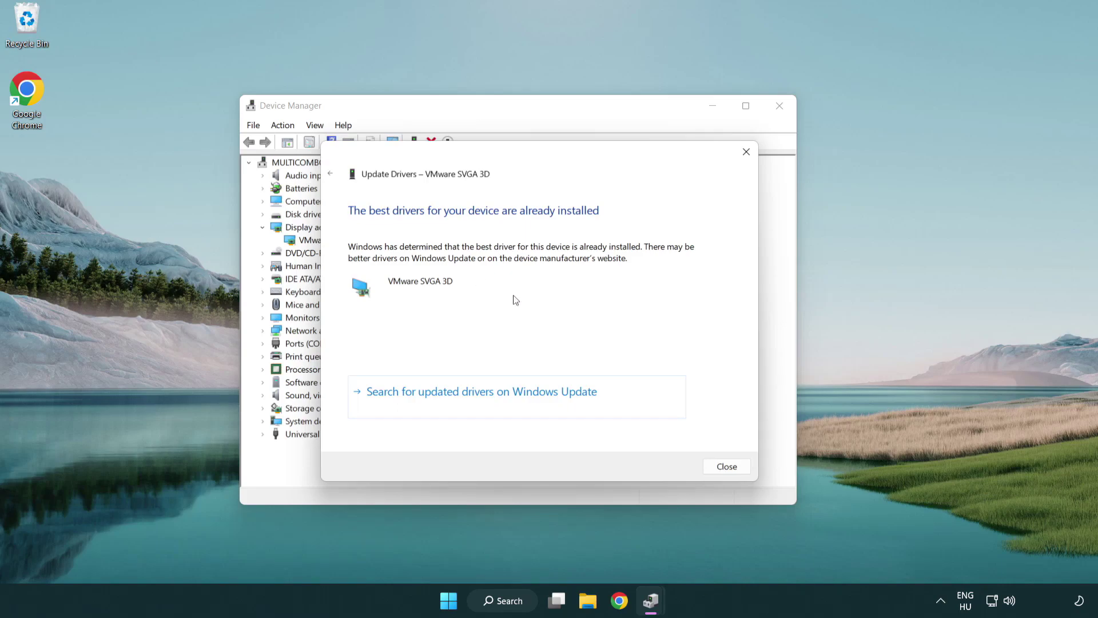
{"action": "left_click", "coordinate": [727, 467]}
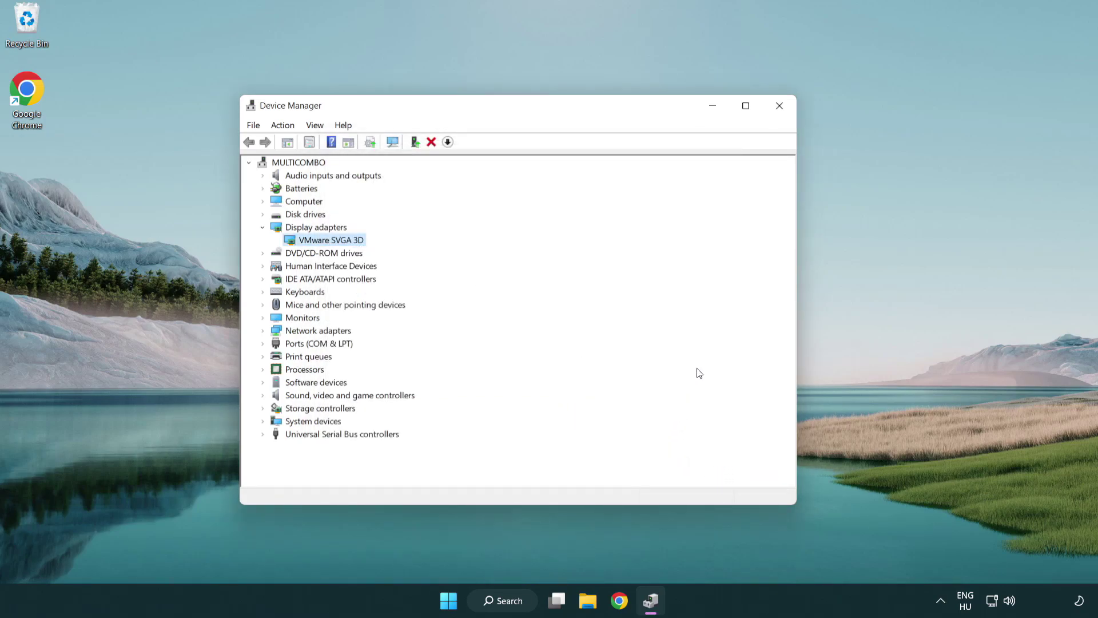
Step: Close Device Manager and open Windows Update settings by searching 'update'
{"action": "left_click", "coordinate": [782, 107]}
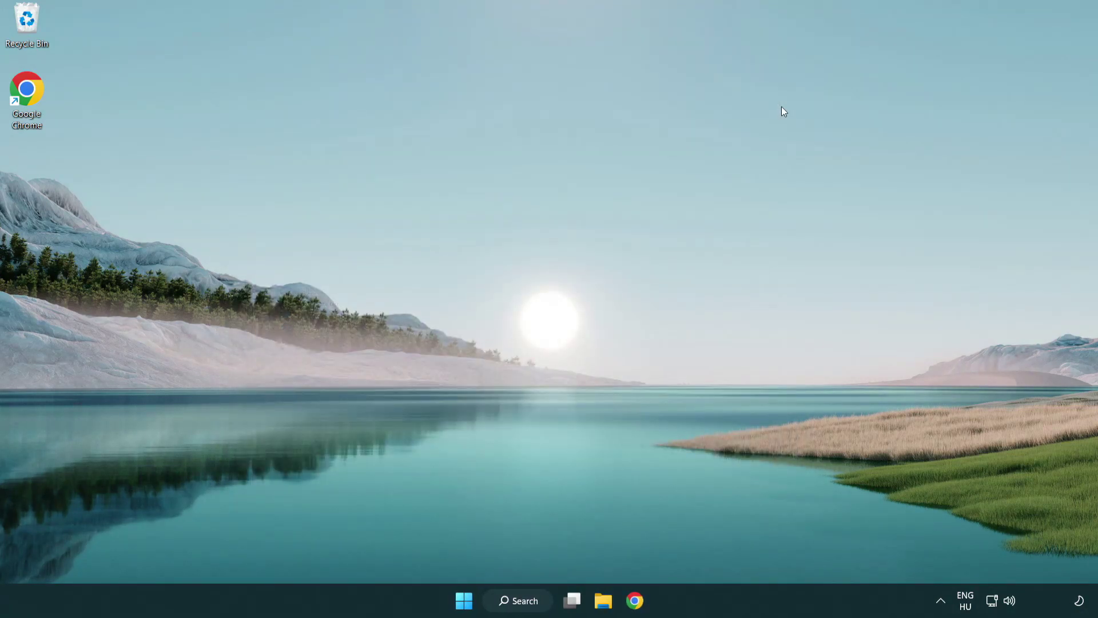
{"action": "left_click", "coordinate": [521, 600]}
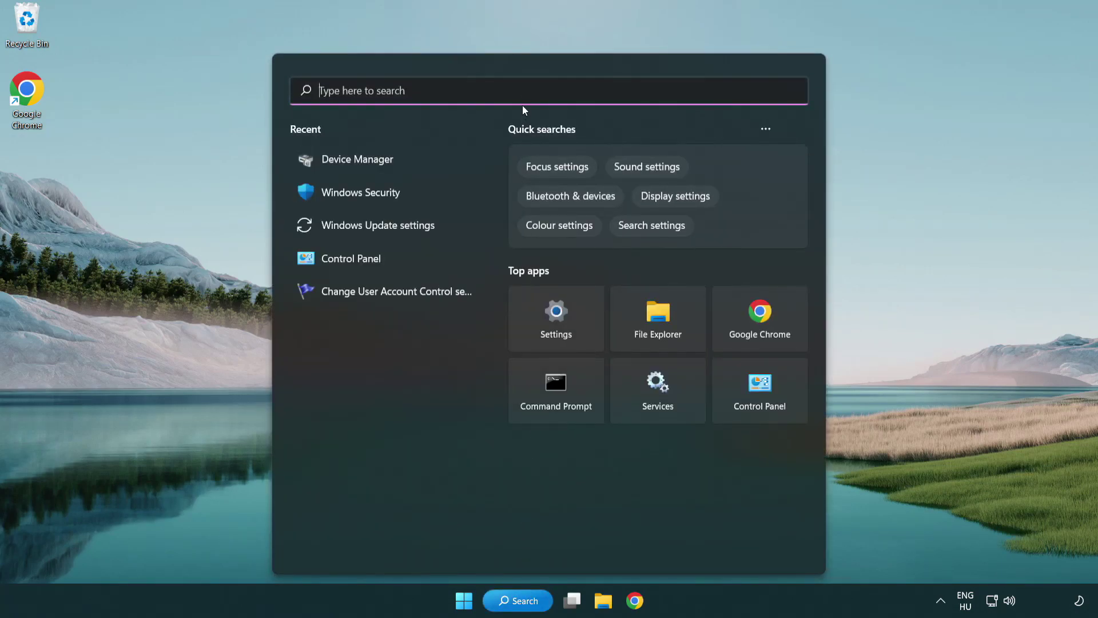
{"action": "type", "text": "update"}
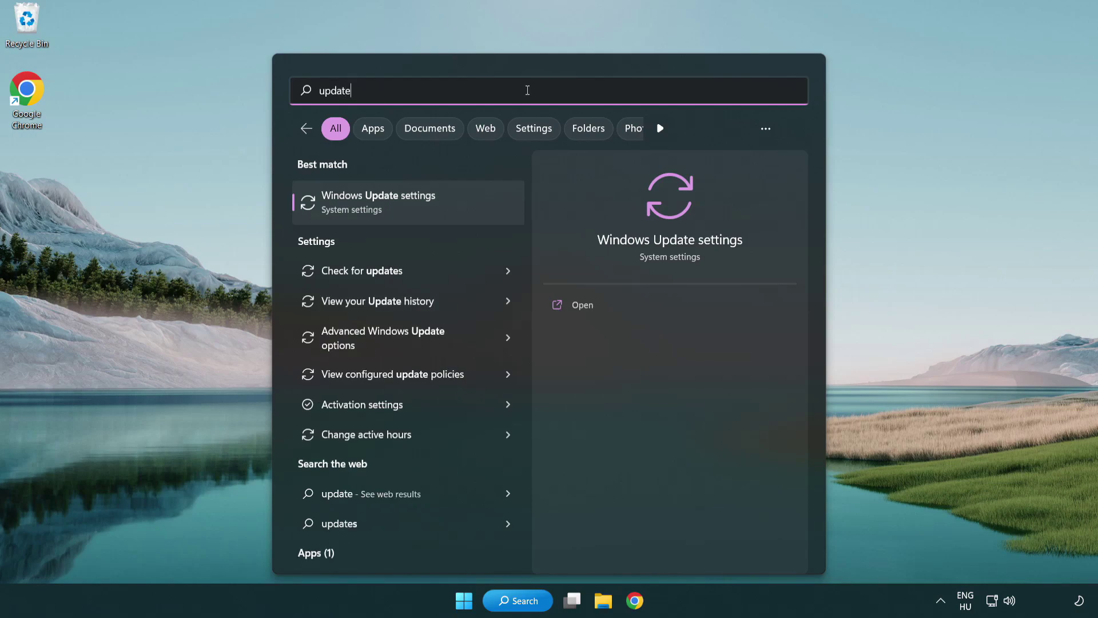
{"action": "left_click", "coordinate": [427, 205]}
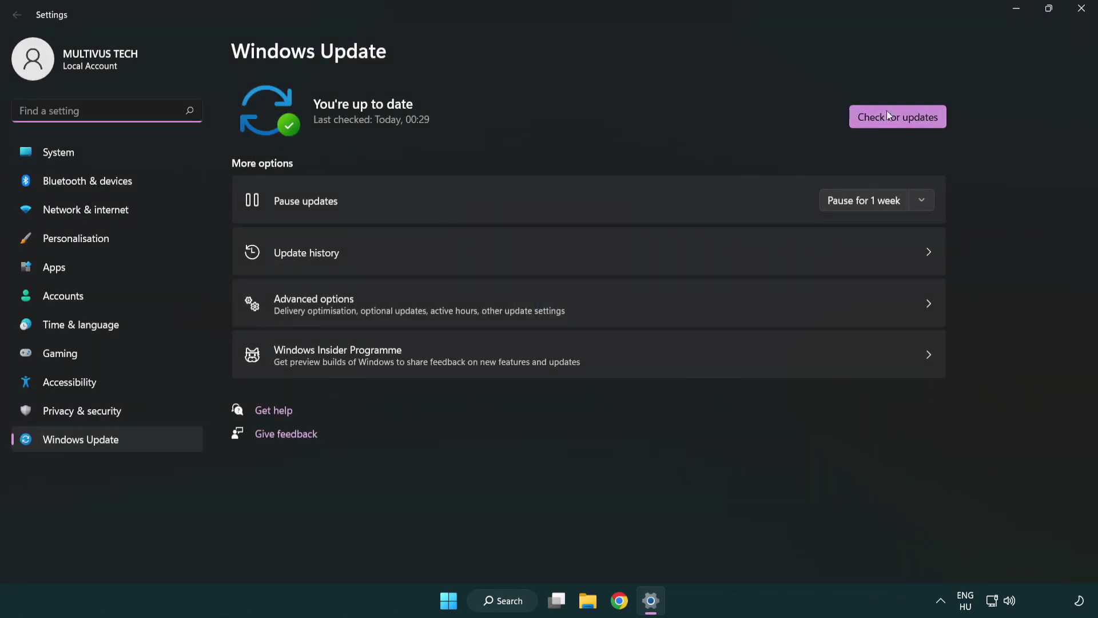
Step: Check for Windows updates, then close Settings once it reports up to date
{"action": "left_click", "coordinate": [918, 125]}
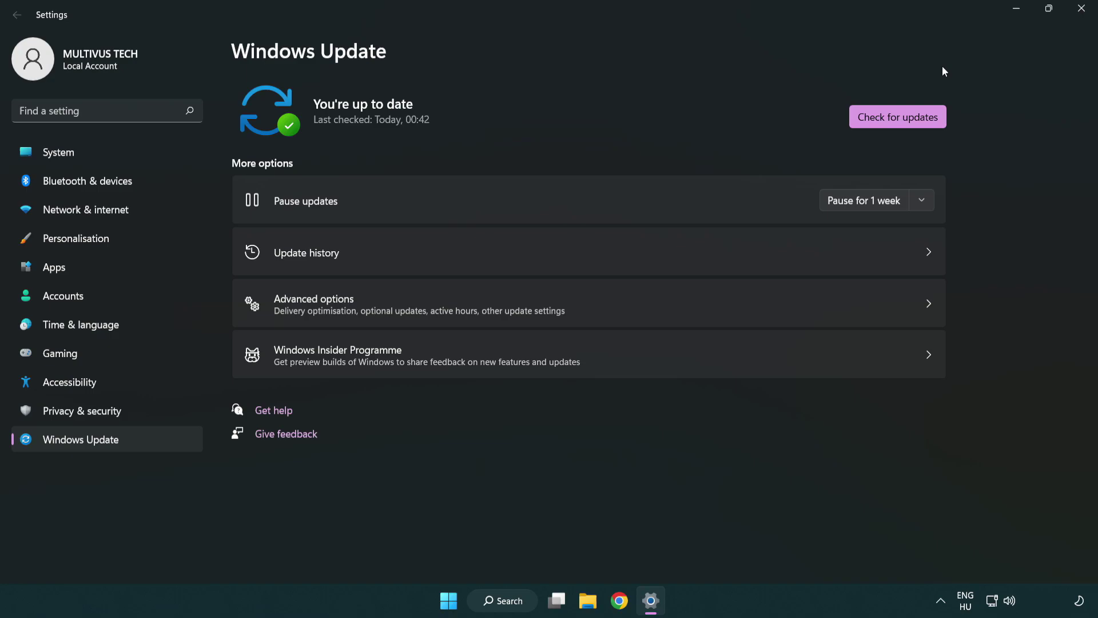
{"action": "left_click", "coordinate": [1077, 16]}
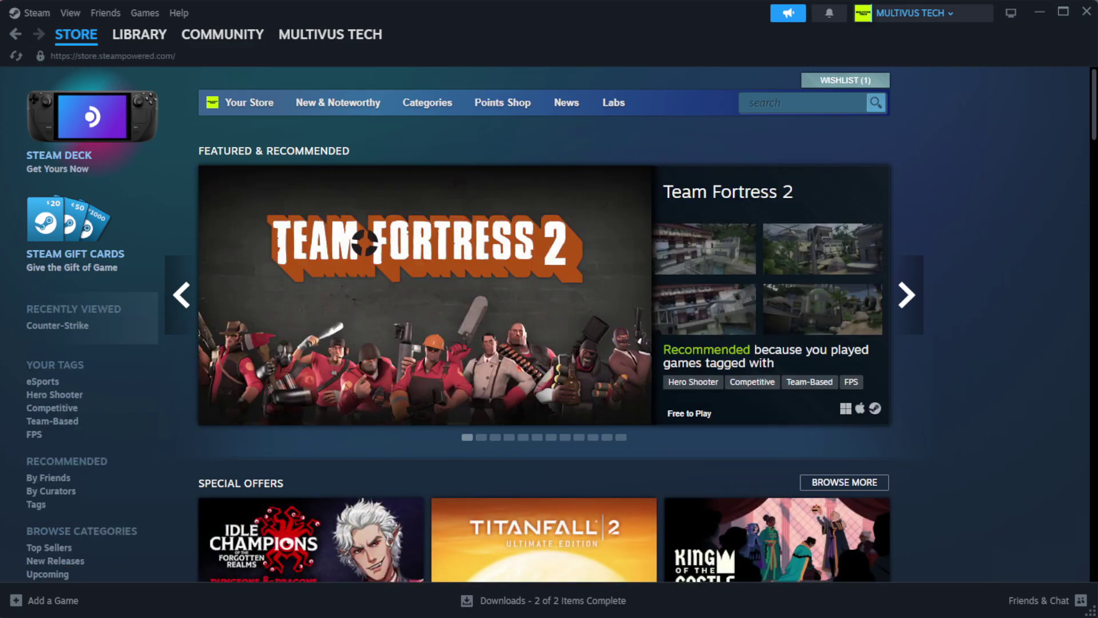
Step: Open Properties for YOUR NOT WORKING GAME from the Steam Library home
{"action": "mouse_move", "coordinate": [139, 40]}
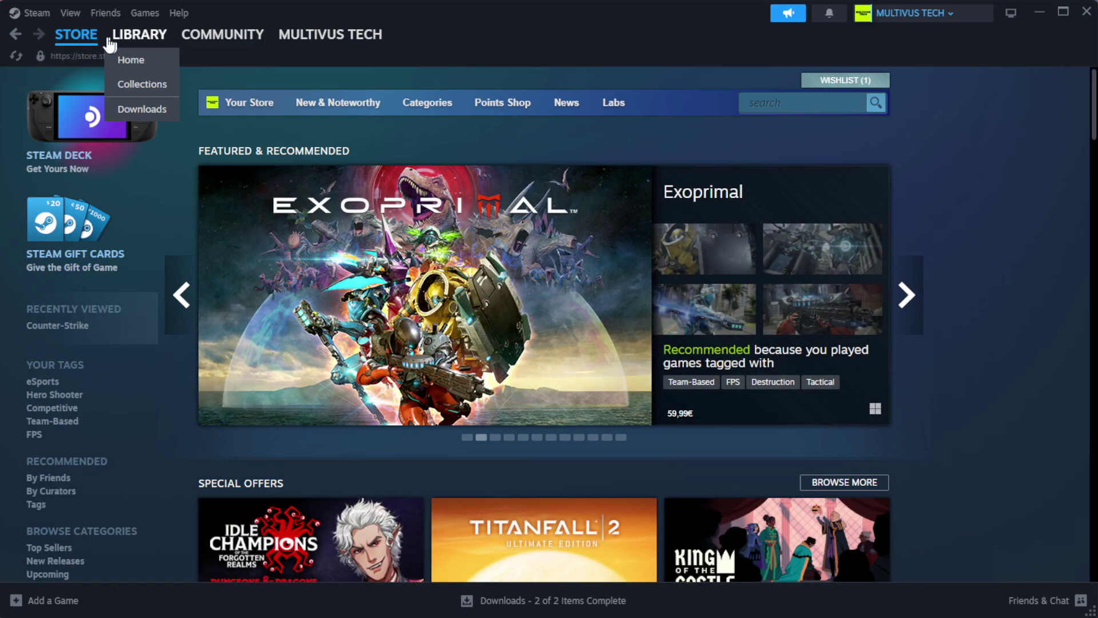
{"action": "left_click", "coordinate": [159, 59]}
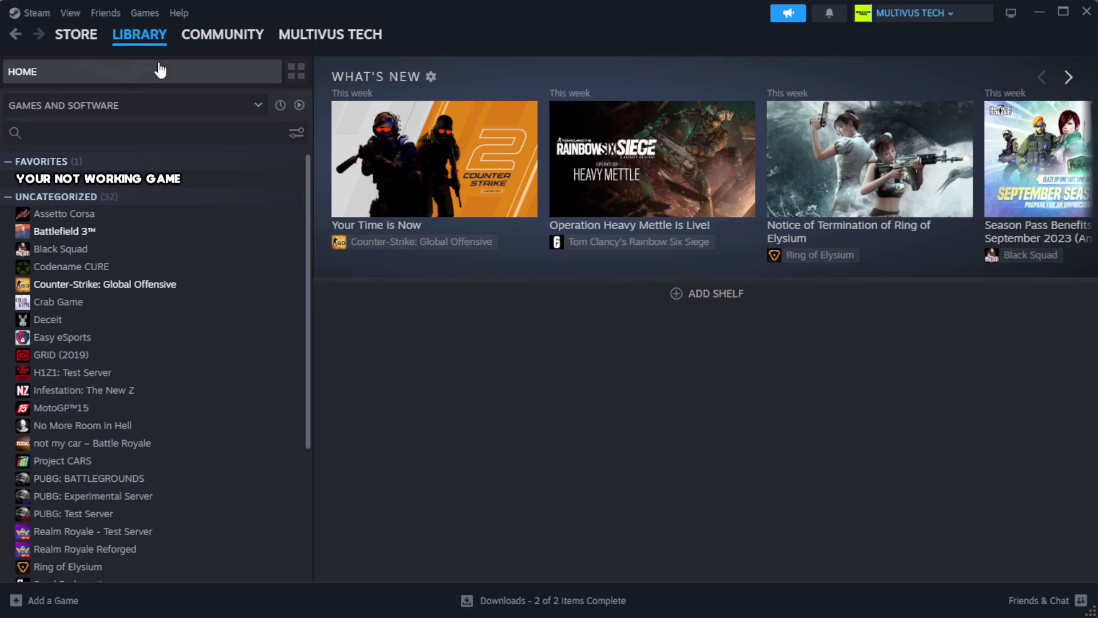
{"action": "right_click", "coordinate": [272, 182]}
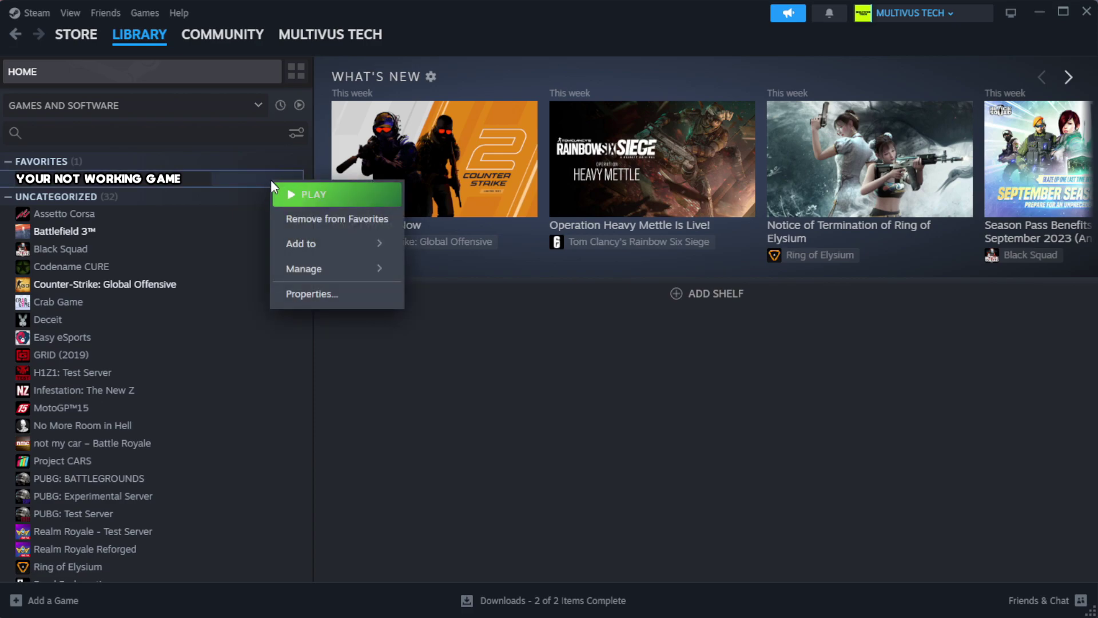
{"action": "left_click", "coordinate": [347, 298]}
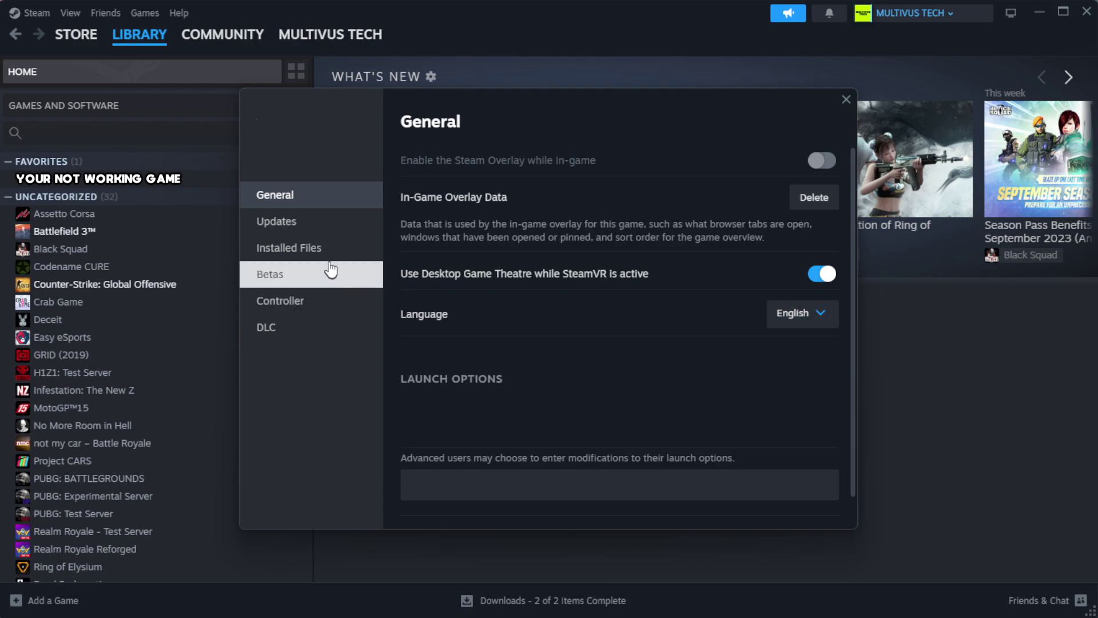
Step: Verify the integrity of the game's files from the Installed Files page
{"action": "left_click", "coordinate": [361, 261]}
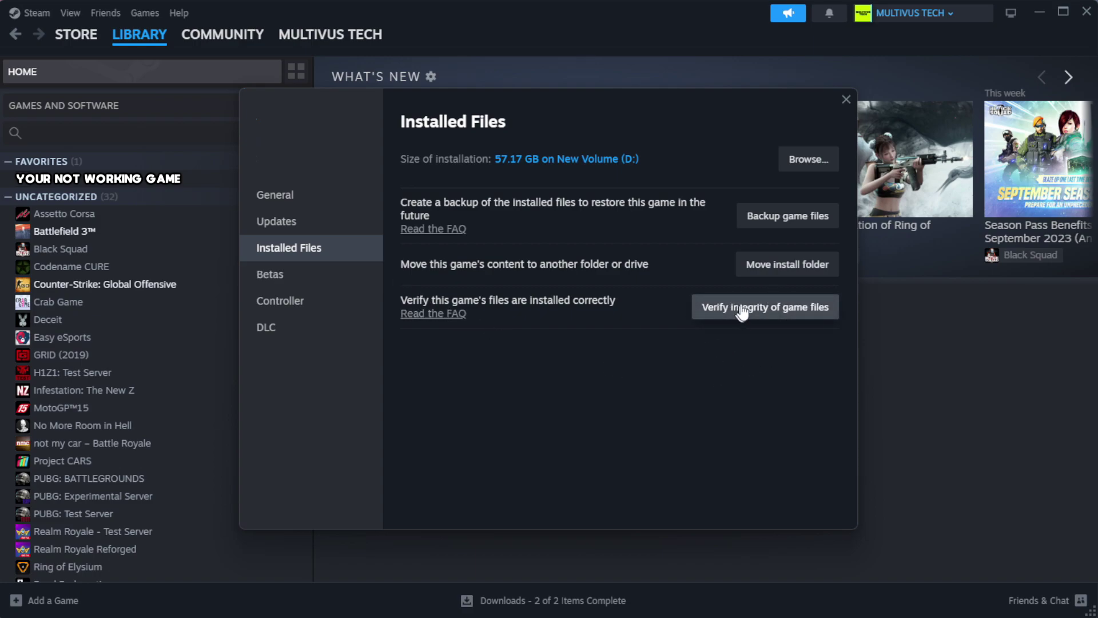
{"action": "left_click", "coordinate": [771, 313]}
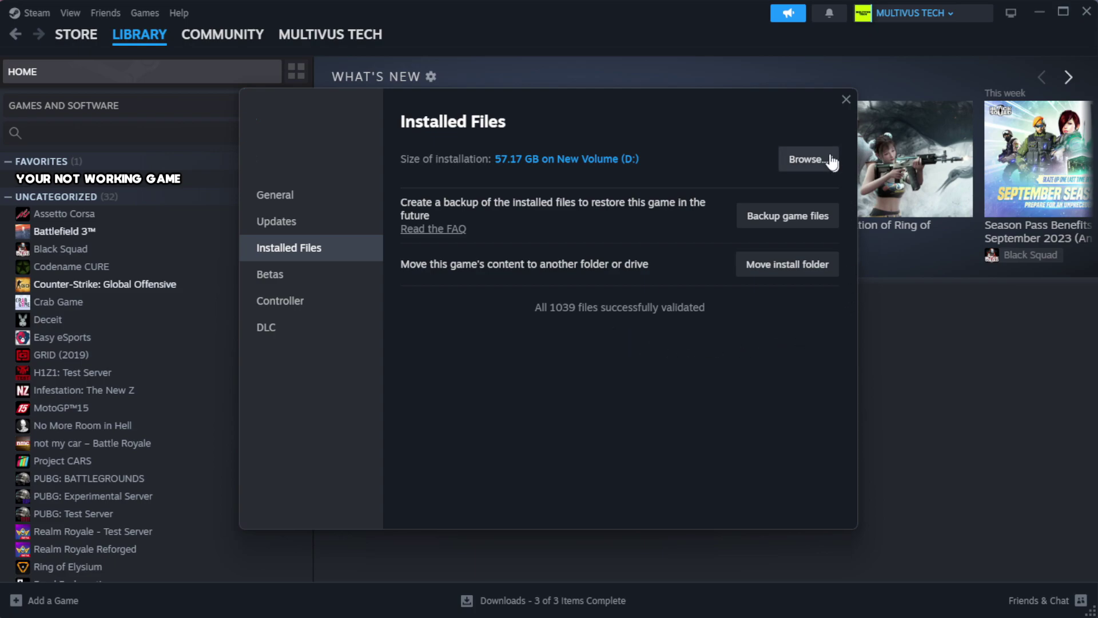
Step: Open the game's install folder and bring up the YOUR NOT WORKING GAME shortcut's properties
{"action": "left_click", "coordinate": [807, 166]}
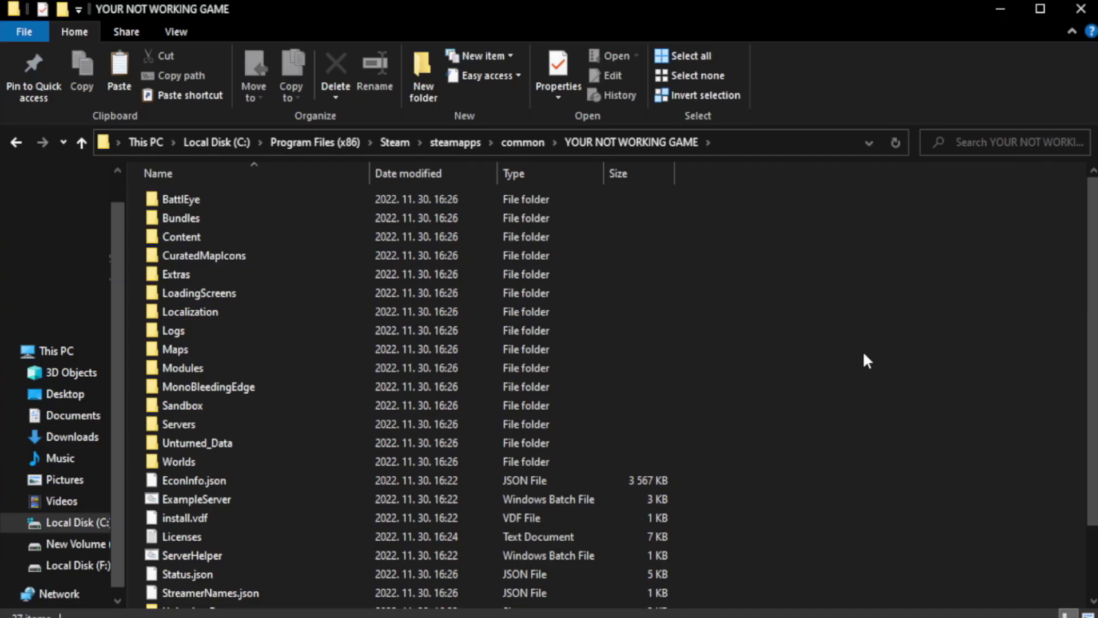
{"action": "left_click_drag", "start_coordinate": [1093, 339], "coordinate": [1093, 409]}
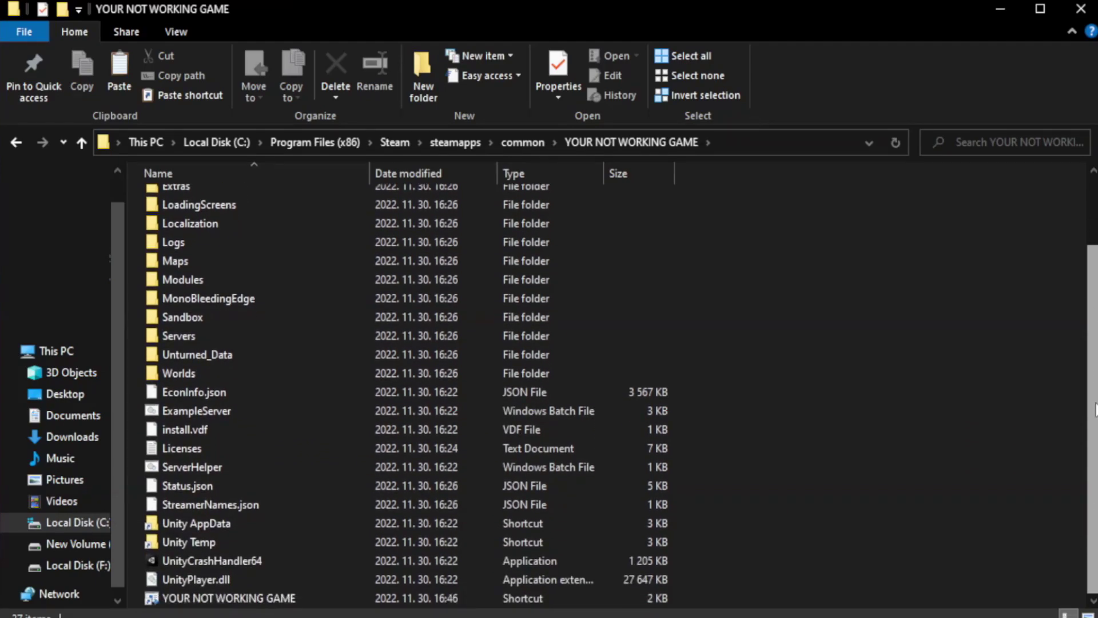
{"action": "left_click", "coordinate": [397, 597]}
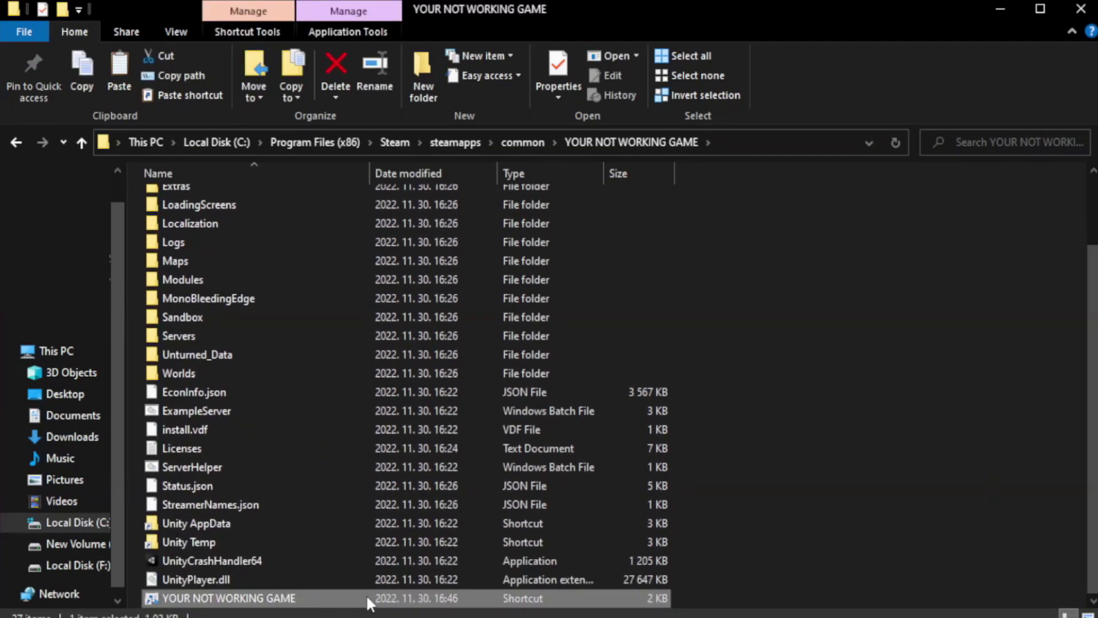
{"action": "right_click", "coordinate": [366, 595]}
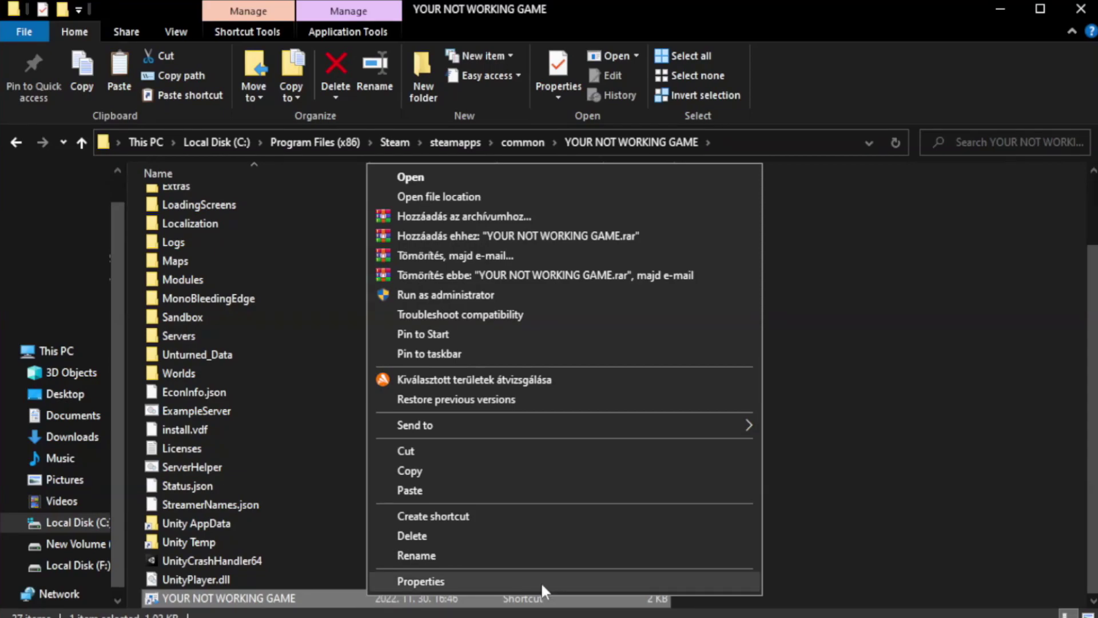
{"action": "left_click", "coordinate": [560, 580]}
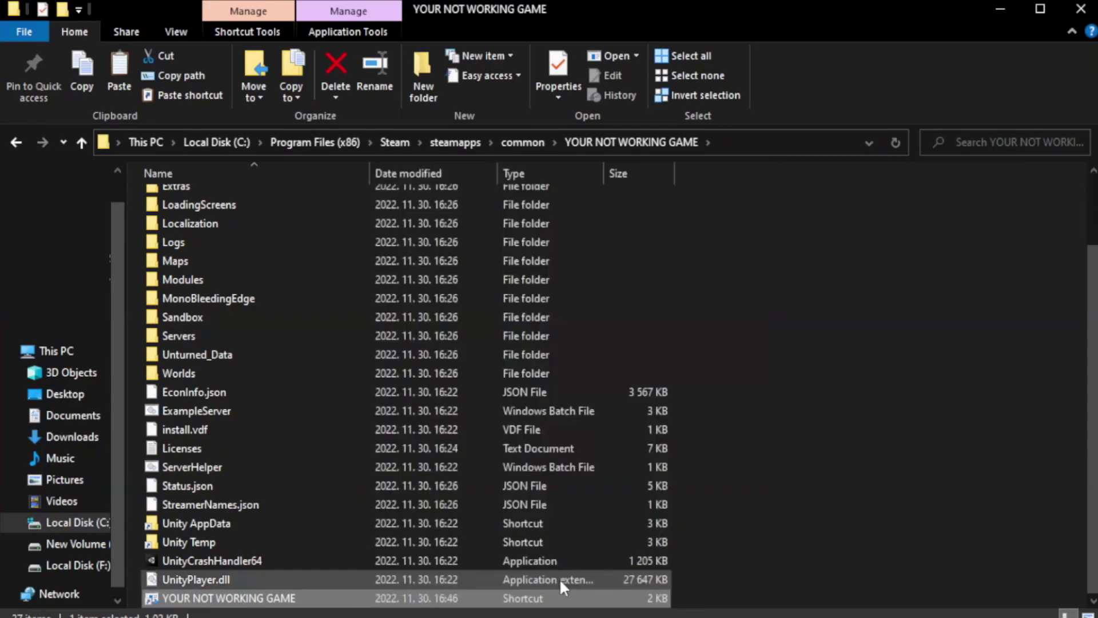
Step: Set the shortcut to Windows 8 compatibility mode, no fullscreen optimizations, run as administrator, and apply
{"action": "left_click_drag", "start_coordinate": [548, 309], "coordinate": [552, 113]}
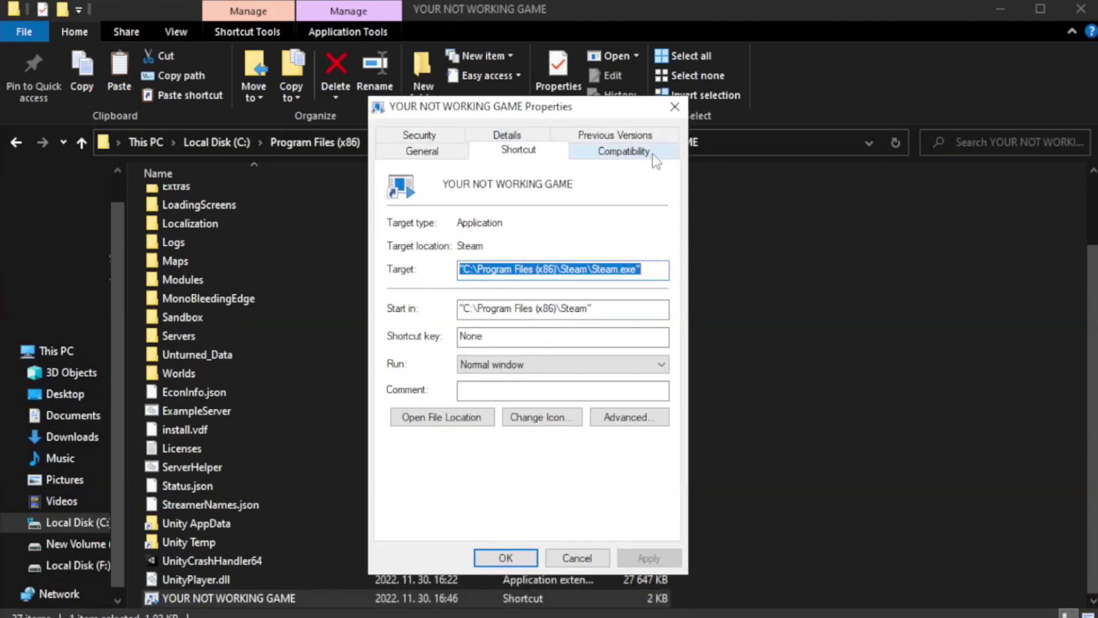
{"action": "left_click", "coordinate": [619, 153]}
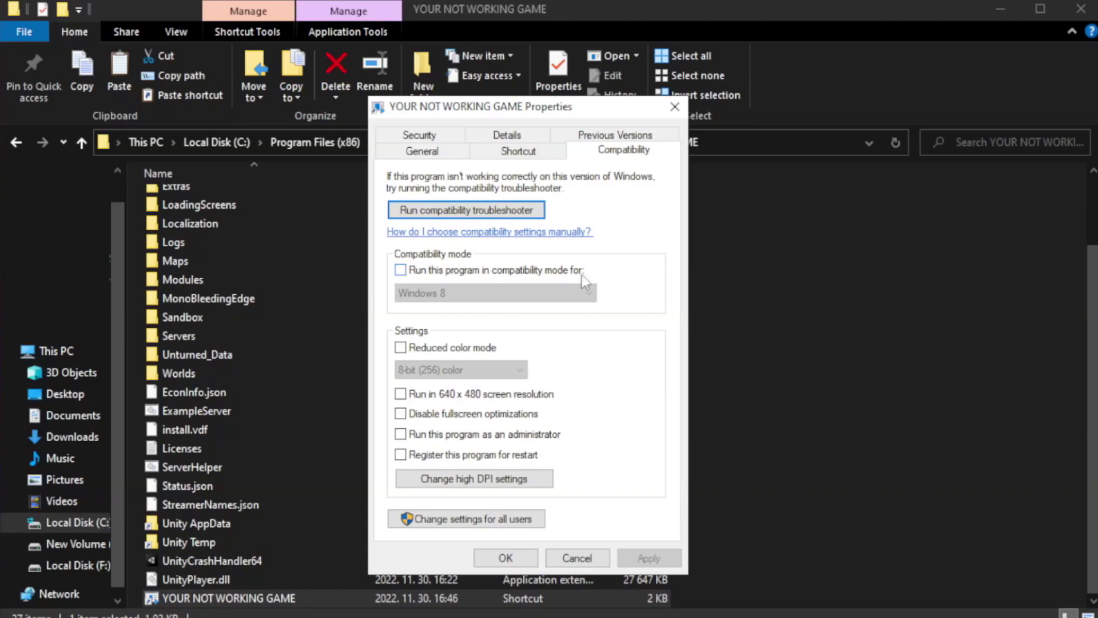
{"action": "left_click", "coordinate": [434, 271]}
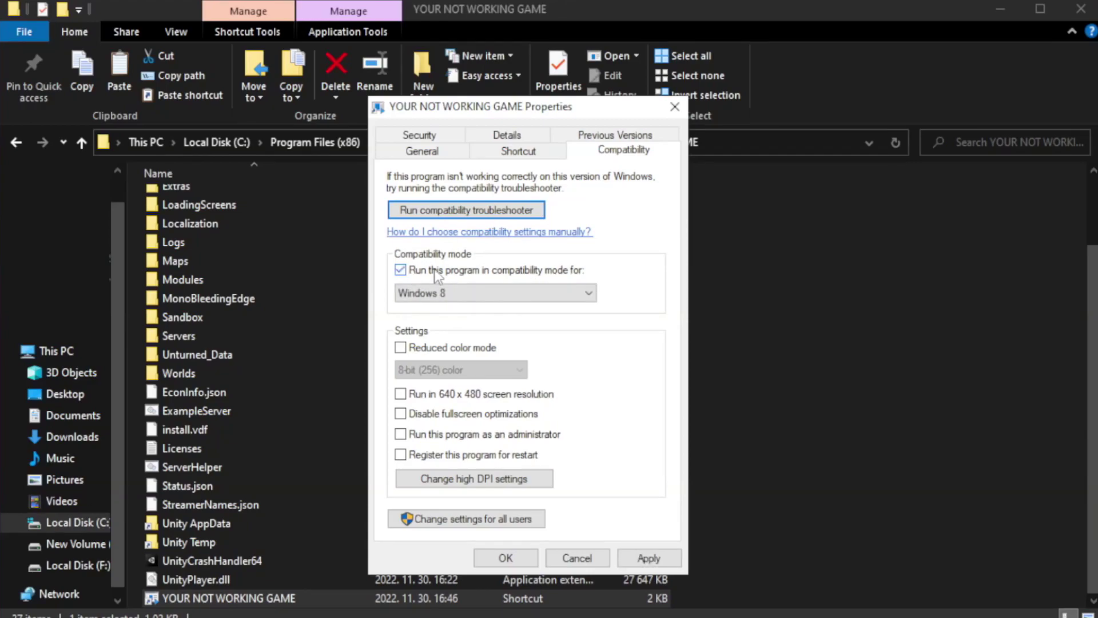
{"action": "left_click", "coordinate": [493, 294]}
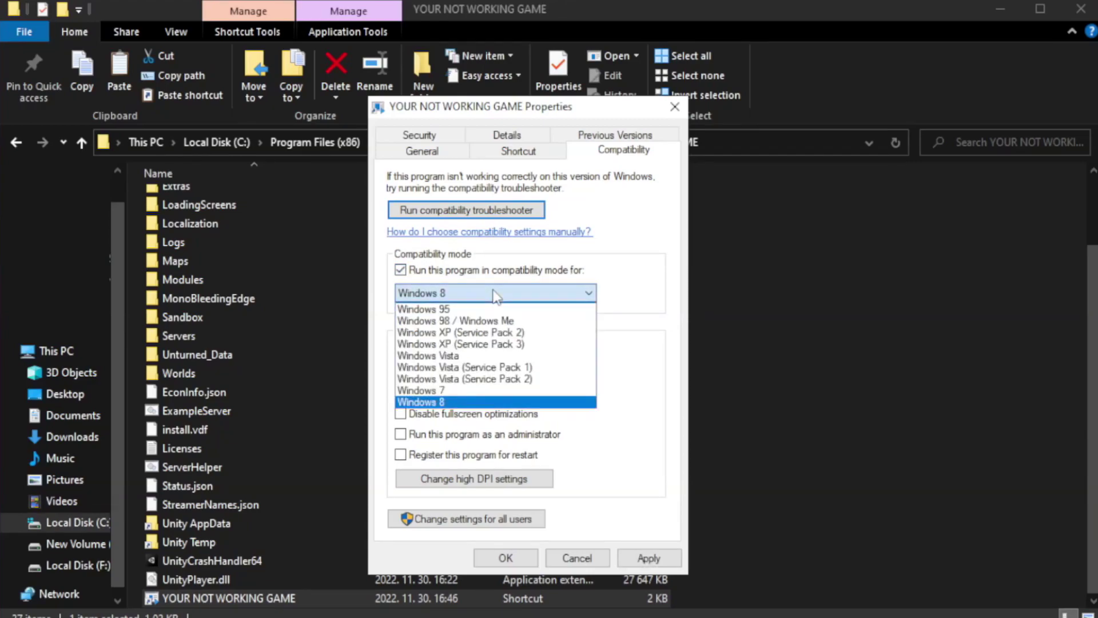
{"action": "left_click", "coordinate": [464, 402]}
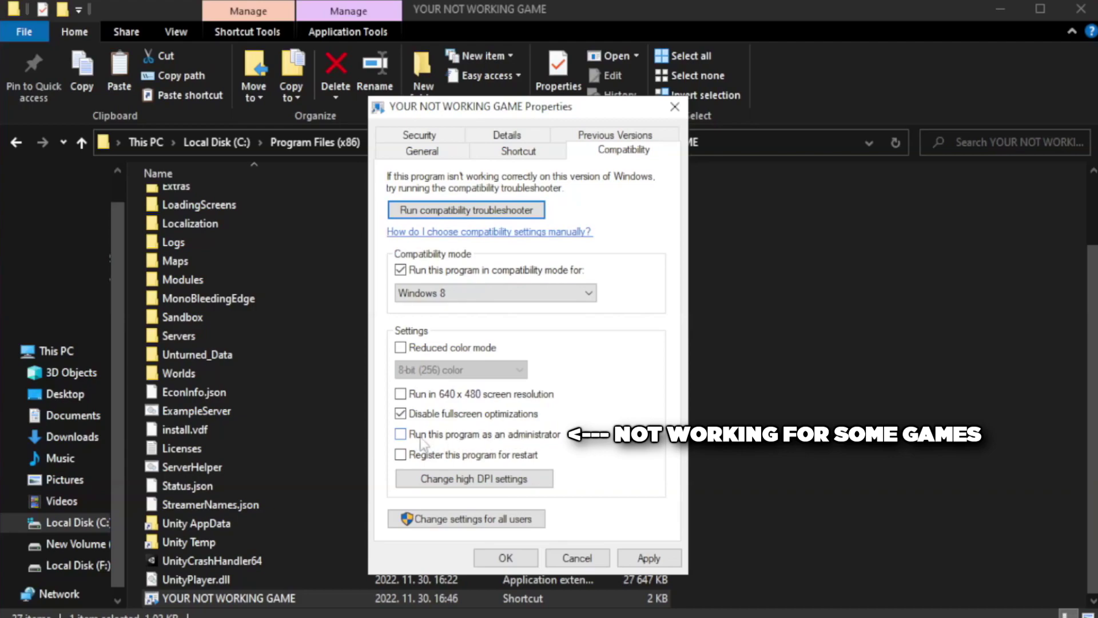
{"action": "left_click", "coordinate": [433, 442]}
{"action": "left_click", "coordinate": [649, 558]}
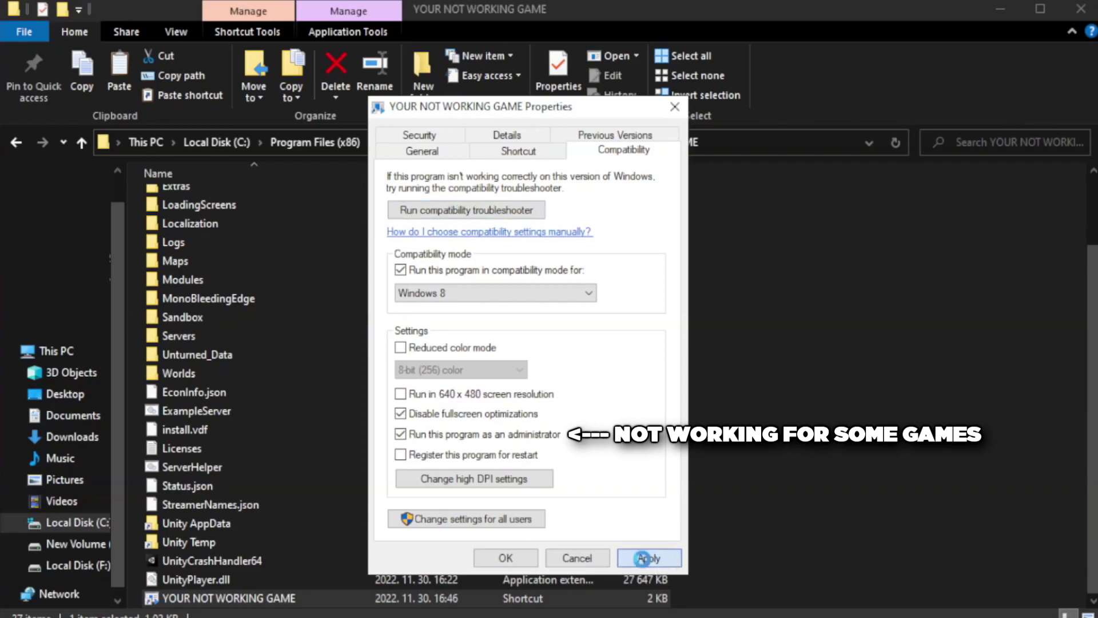
{"action": "left_click", "coordinate": [504, 558]}
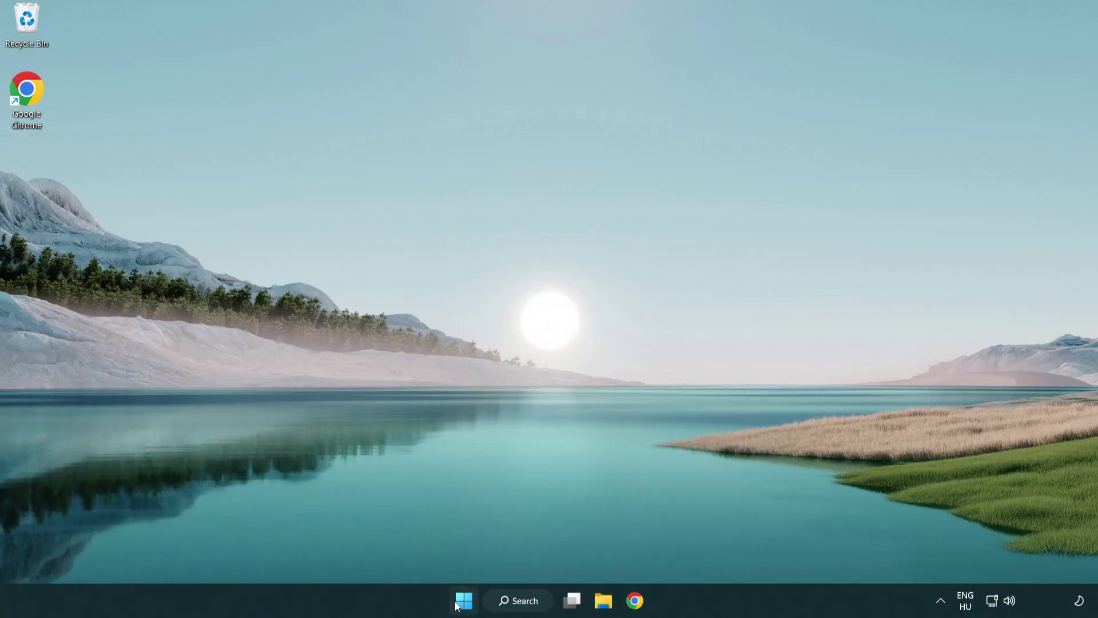
Step: Open Task Manager from the Start button's quick-link menu
{"action": "right_click", "coordinate": [464, 605]}
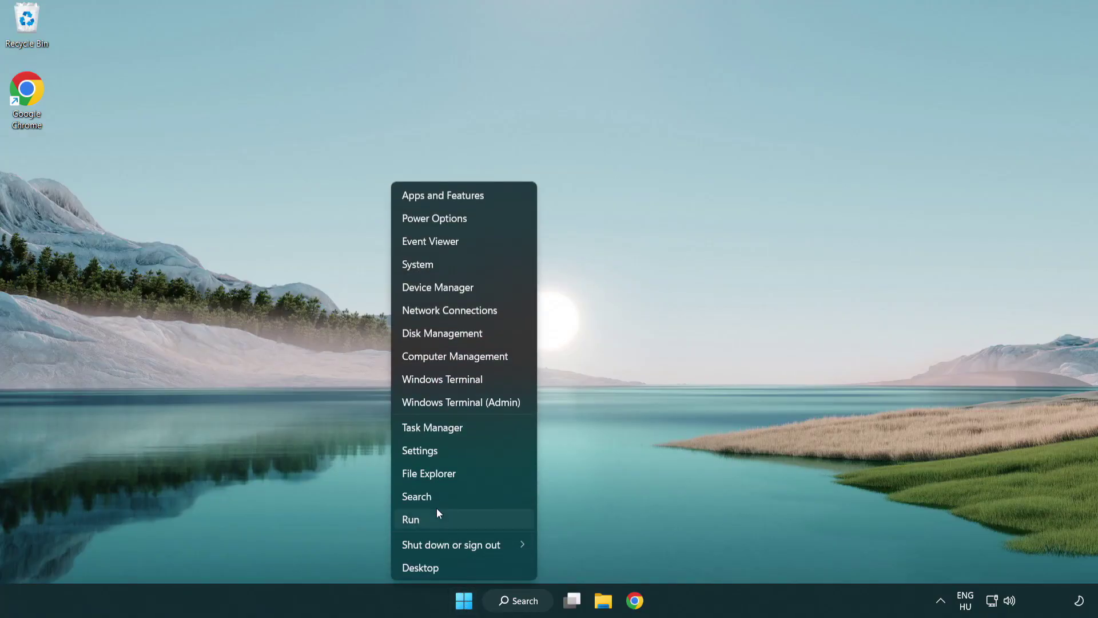
{"action": "left_click", "coordinate": [484, 429]}
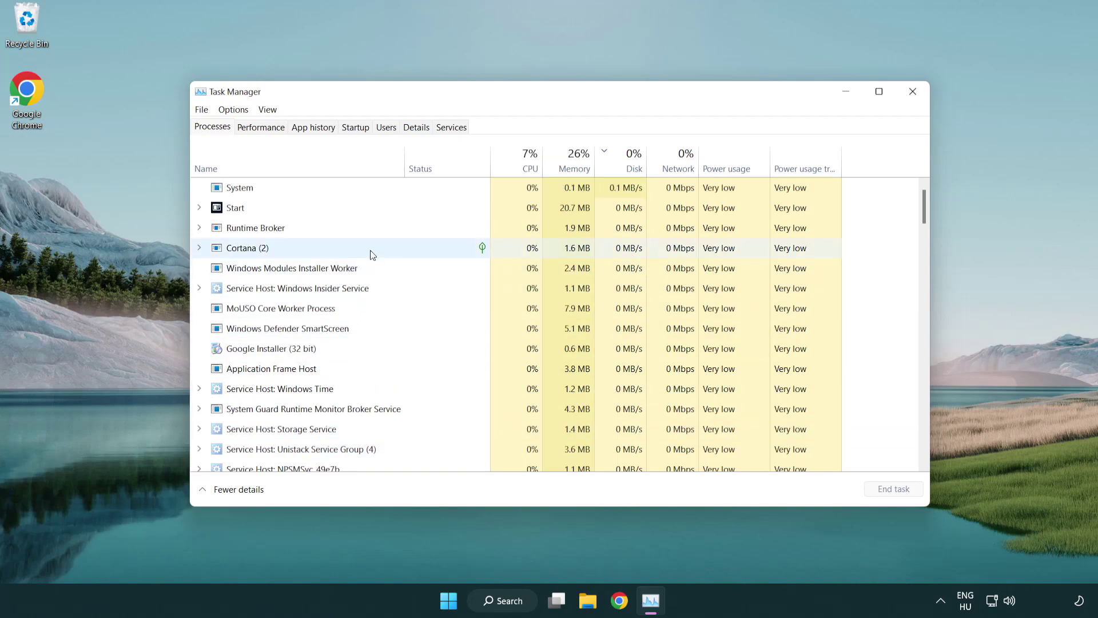
Step: Disable Terminal, Phone Link, Cortana and Windows Security notifications at startup, then close Task Manager
{"action": "left_click", "coordinate": [356, 128]}
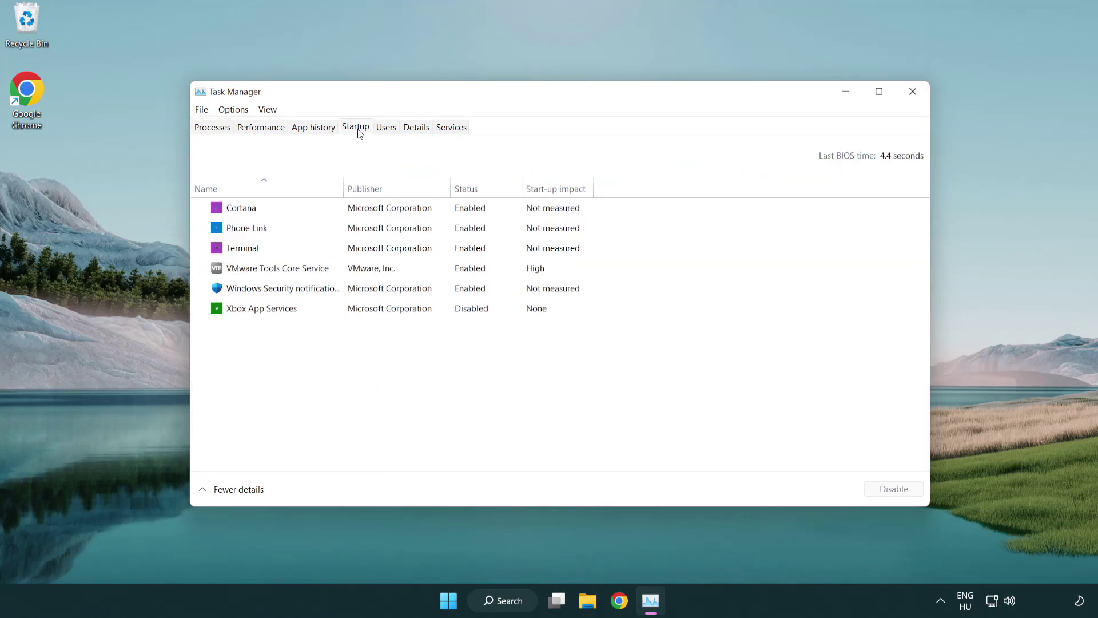
{"action": "left_click", "coordinate": [359, 250]}
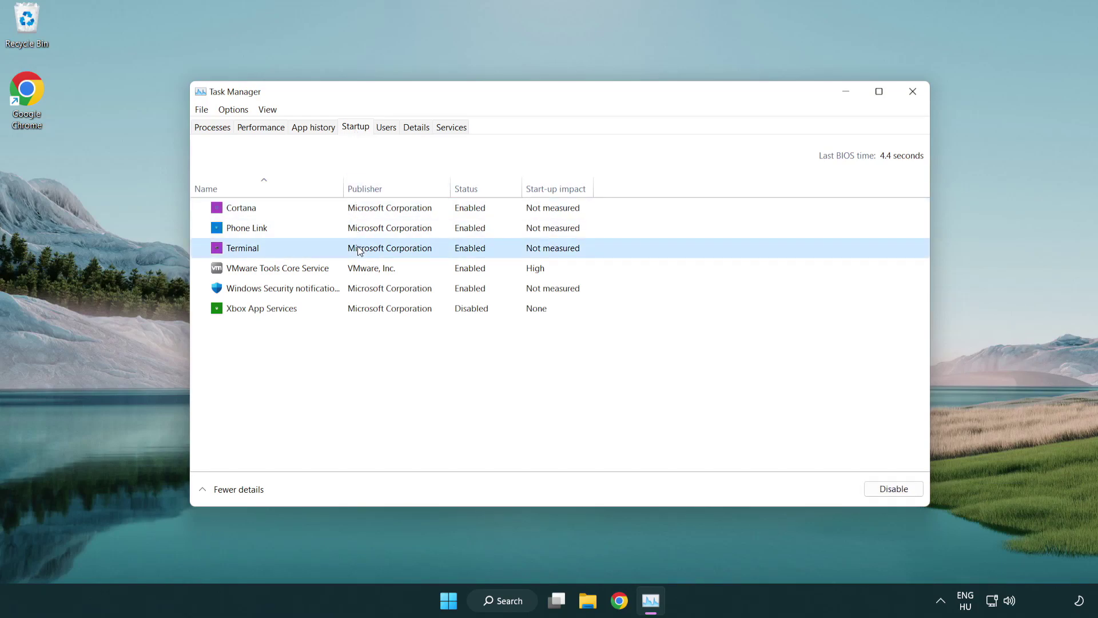
{"action": "left_click", "coordinate": [875, 488]}
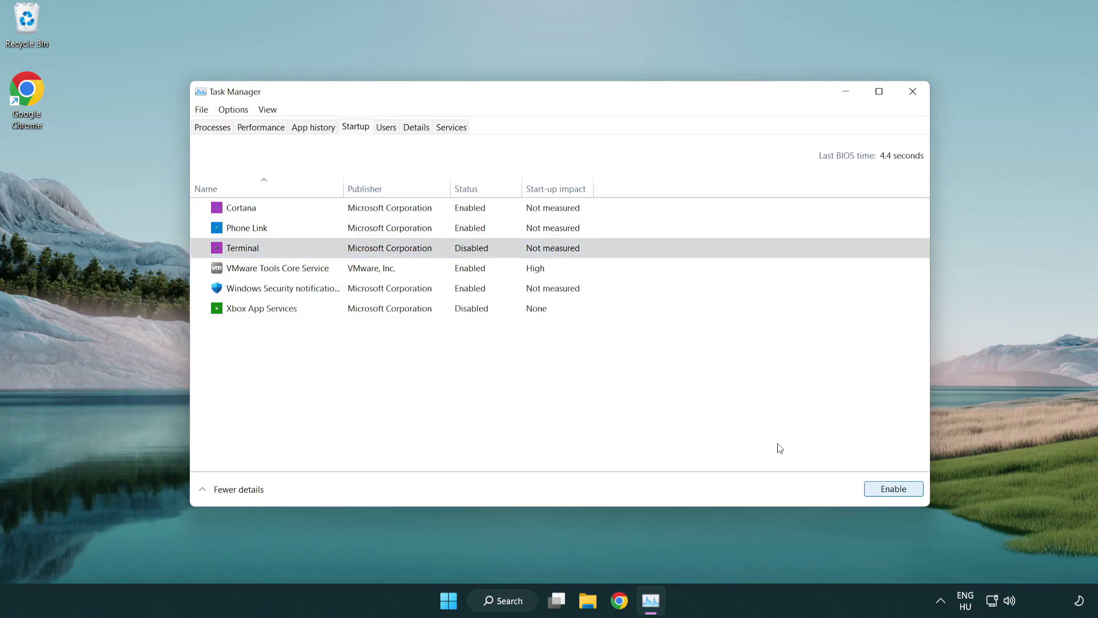
{"action": "left_click", "coordinate": [457, 231]}
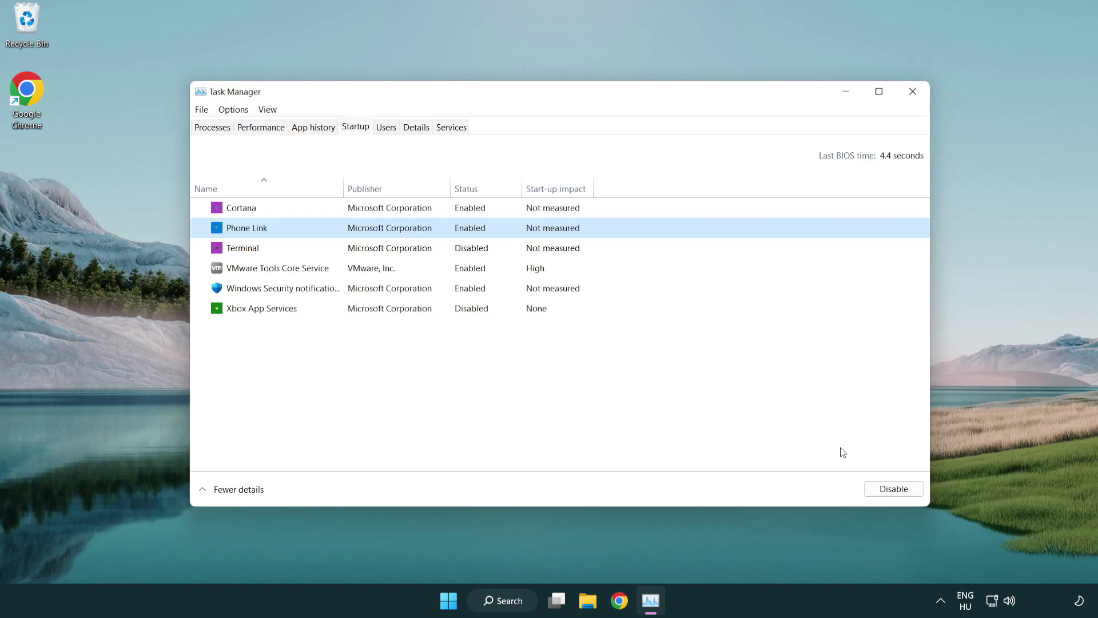
{"action": "left_click", "coordinate": [891, 490]}
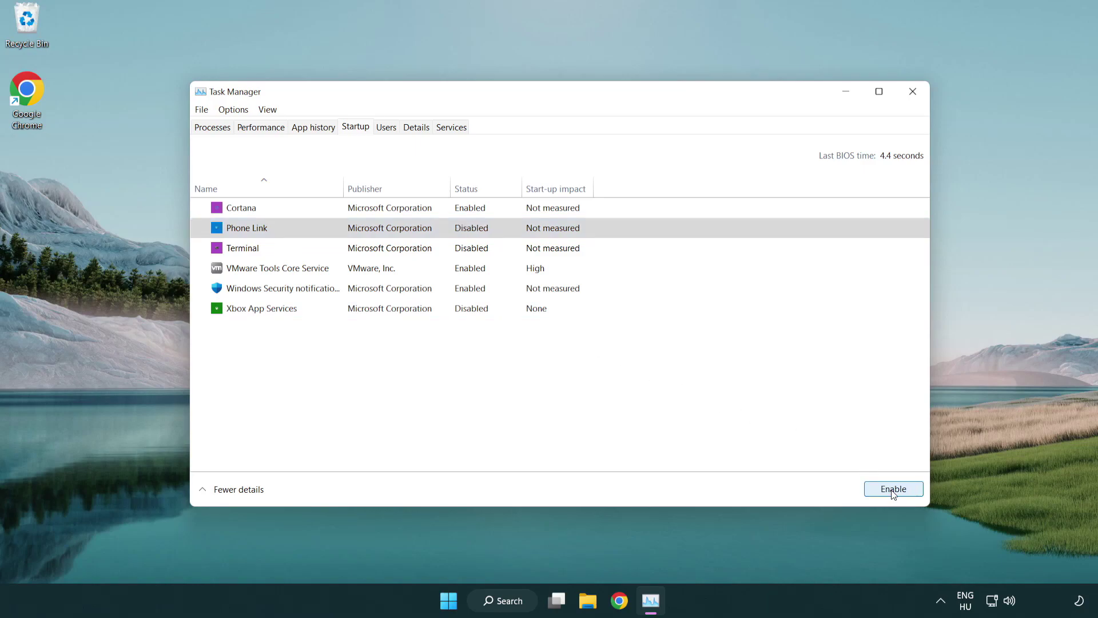
{"action": "left_click", "coordinate": [393, 214]}
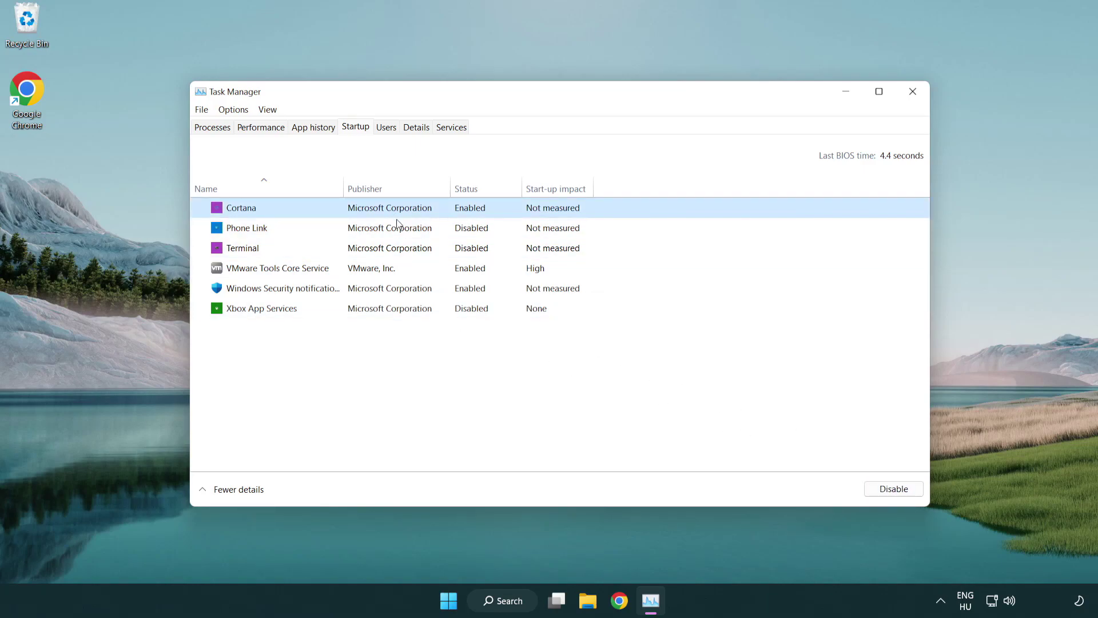
{"action": "left_click", "coordinate": [871, 486]}
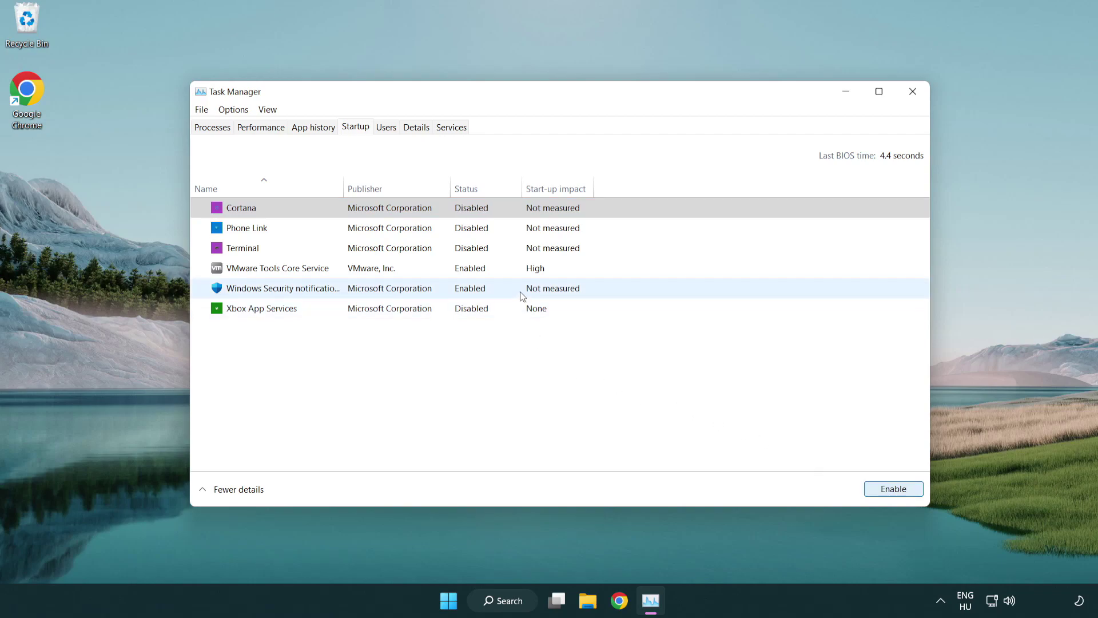
{"action": "left_click", "coordinate": [522, 296]}
{"action": "left_click", "coordinate": [866, 486]}
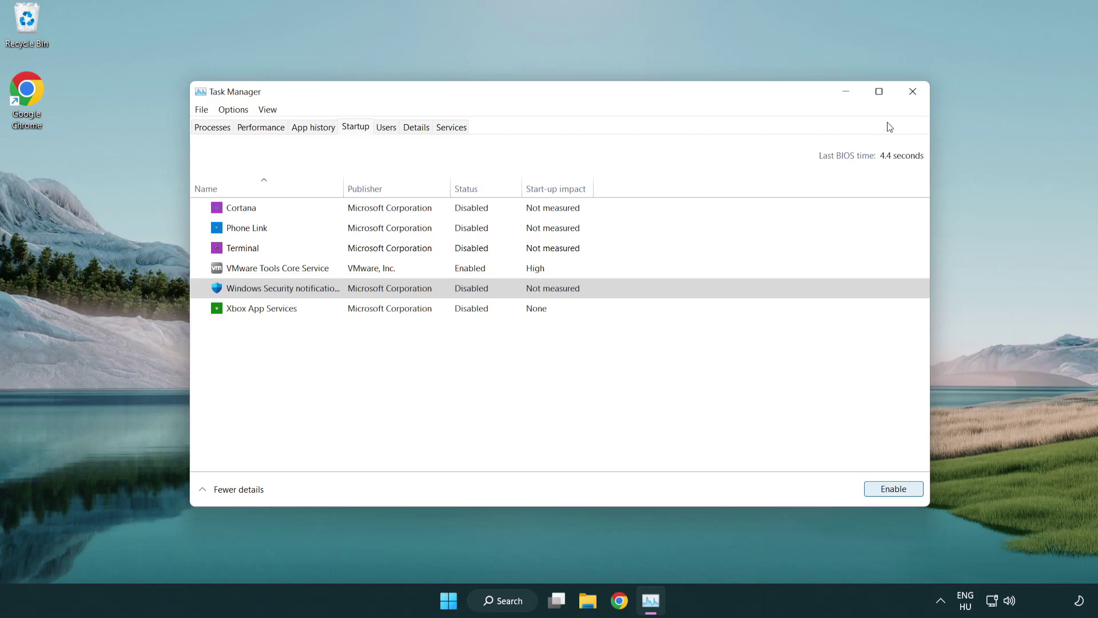
{"action": "left_click", "coordinate": [914, 94]}
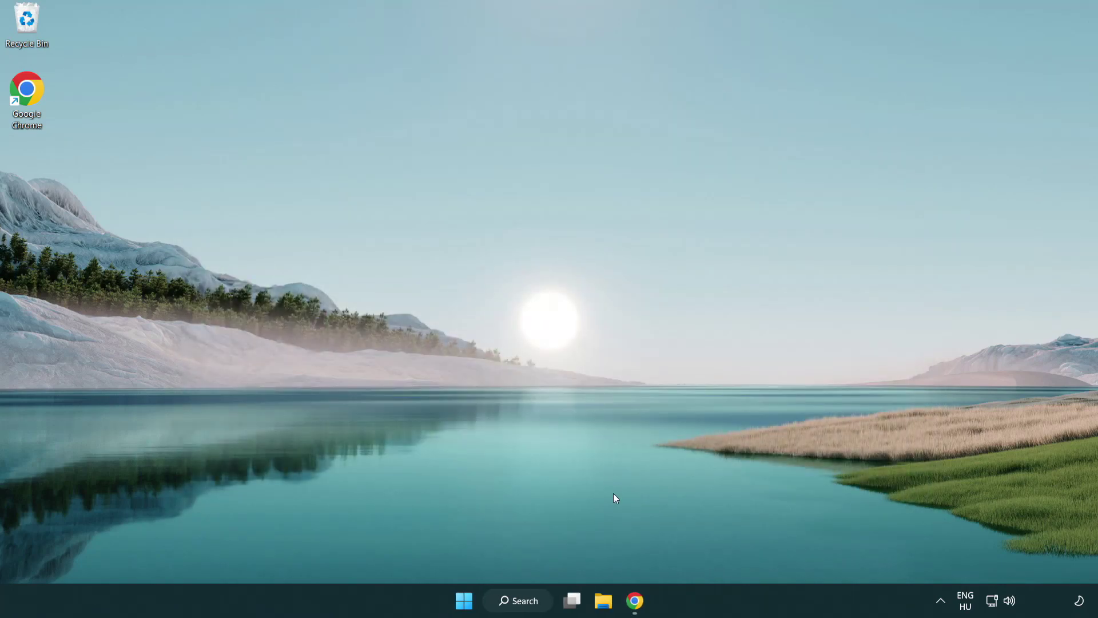
Step: Download the English DirectX End-User Runtime Web Installer, dxwebsetup.exe, from the Download Center
{"action": "left_click", "coordinate": [635, 601]}
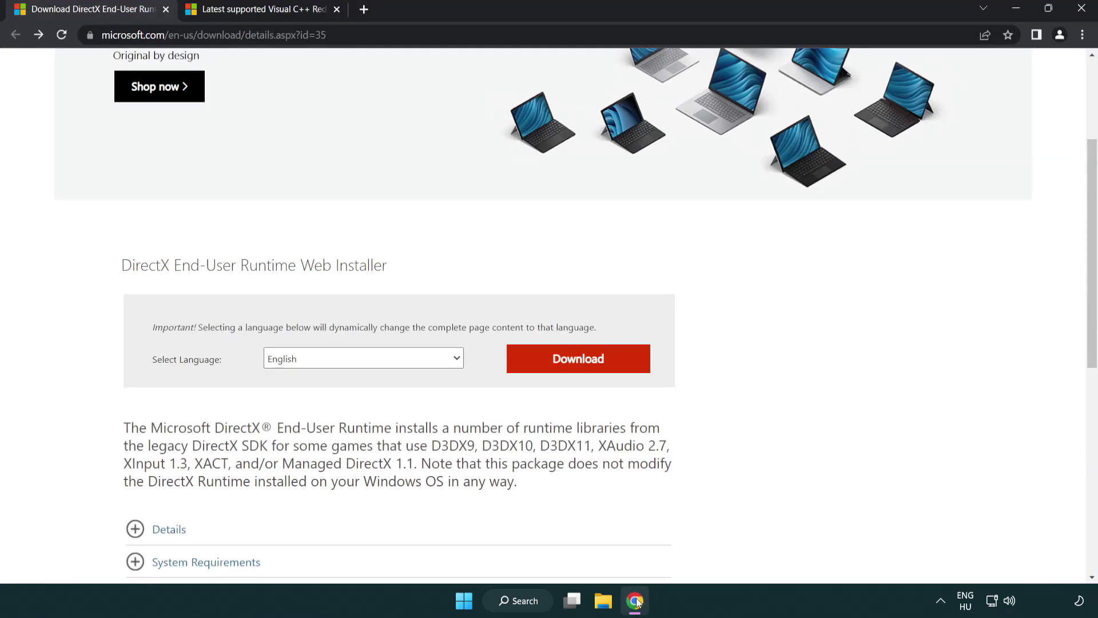
{"action": "scroll", "coordinate": [471, 511], "scroll_direction": "up", "scroll_amount": 3}
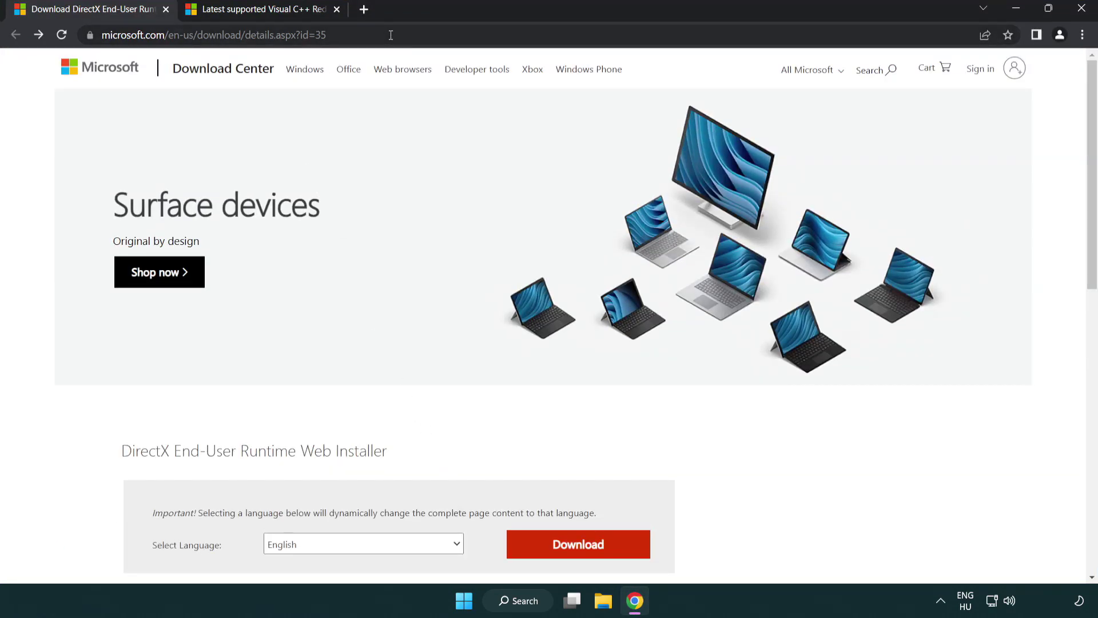
{"action": "left_click", "coordinate": [86, 34]}
{"action": "left_click", "coordinate": [1050, 250]}
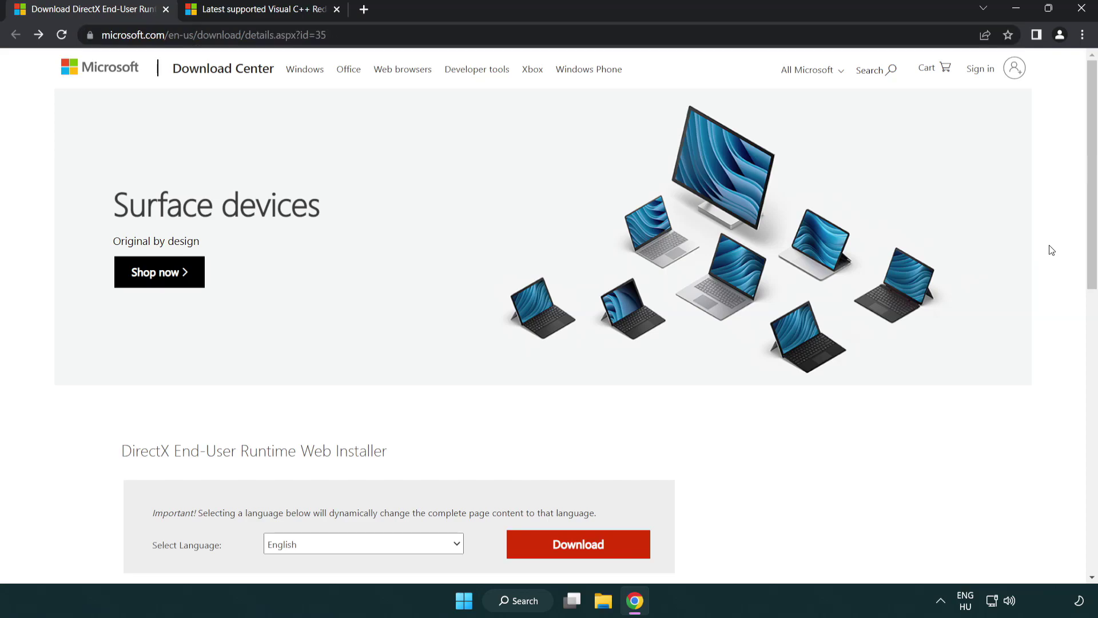
{"action": "left_click_drag", "start_coordinate": [1089, 249], "coordinate": [1090, 318]}
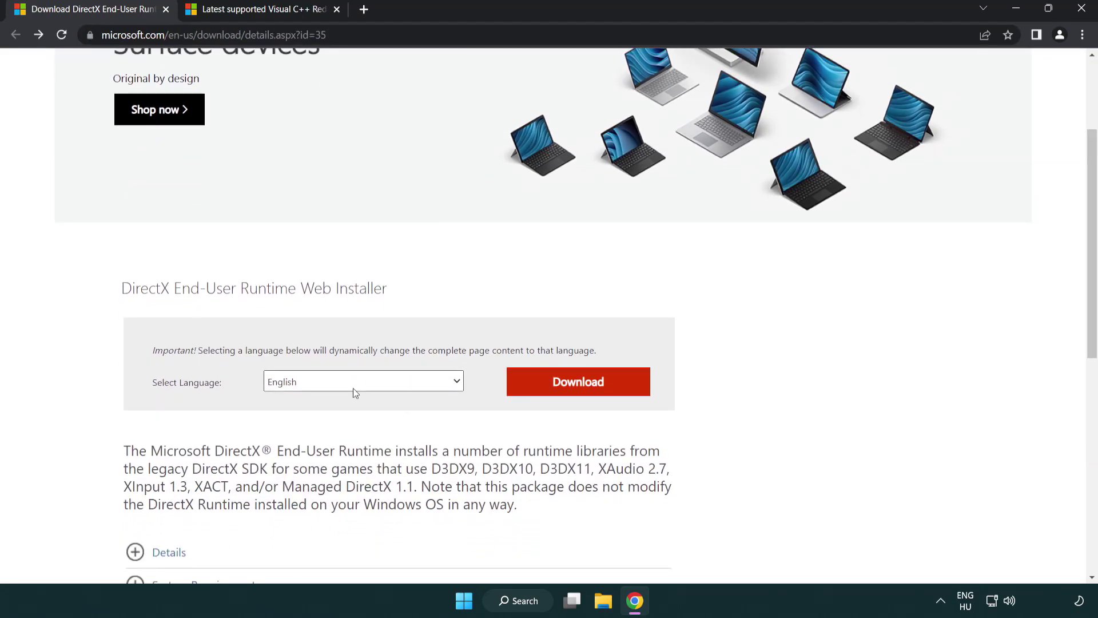
{"action": "left_click", "coordinate": [583, 393]}
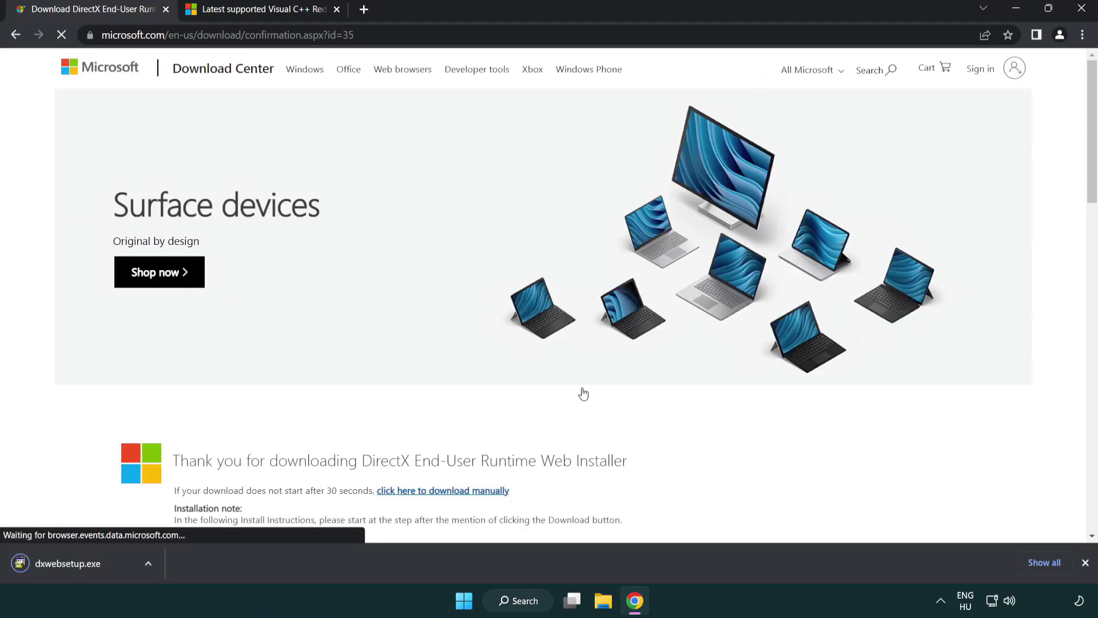
Step: Run dxwebsetup.exe, accept the licence and finish; a newer or equivalent DirectX is already installed
{"action": "left_click", "coordinate": [71, 565]}
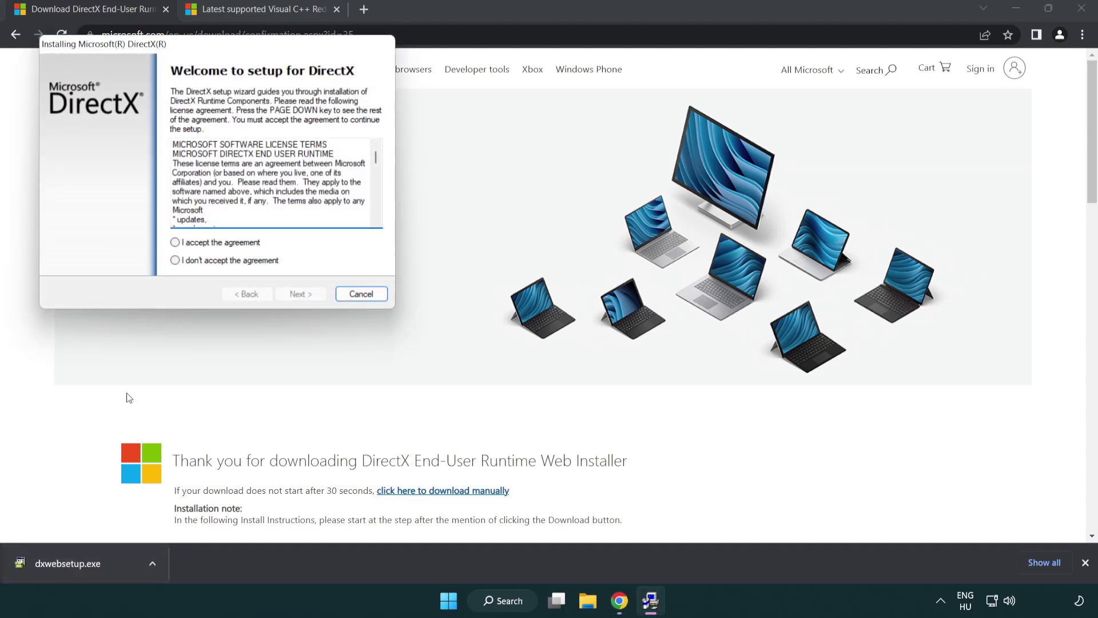
{"action": "left_click_drag", "start_coordinate": [168, 51], "coordinate": [483, 172]}
{"action": "left_click_drag", "start_coordinate": [692, 280], "coordinate": [692, 330]}
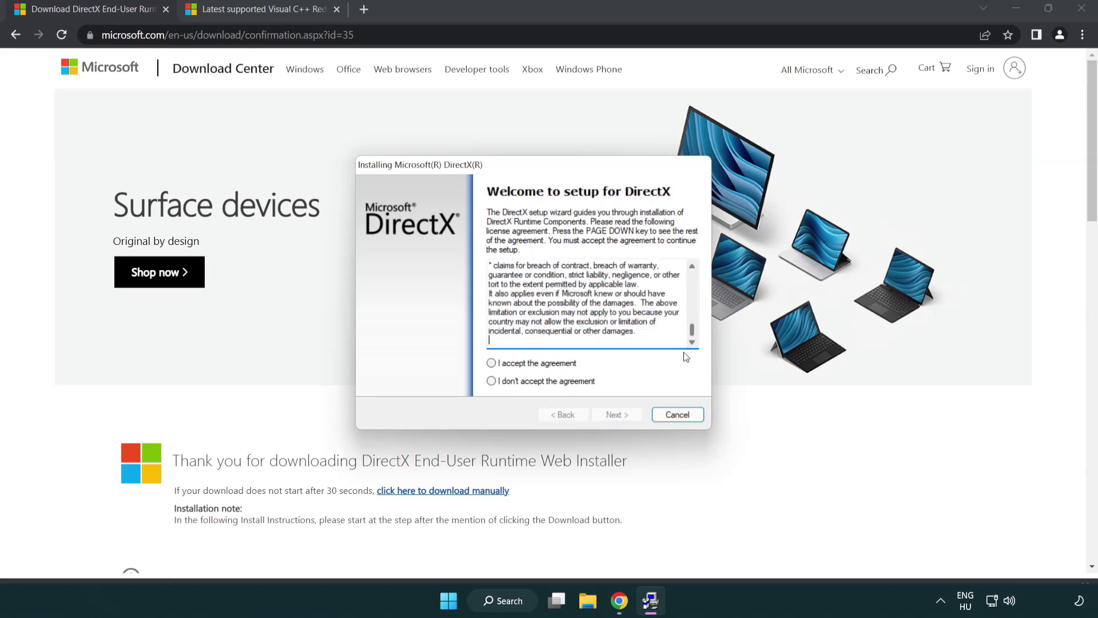
{"action": "left_click", "coordinate": [491, 363]}
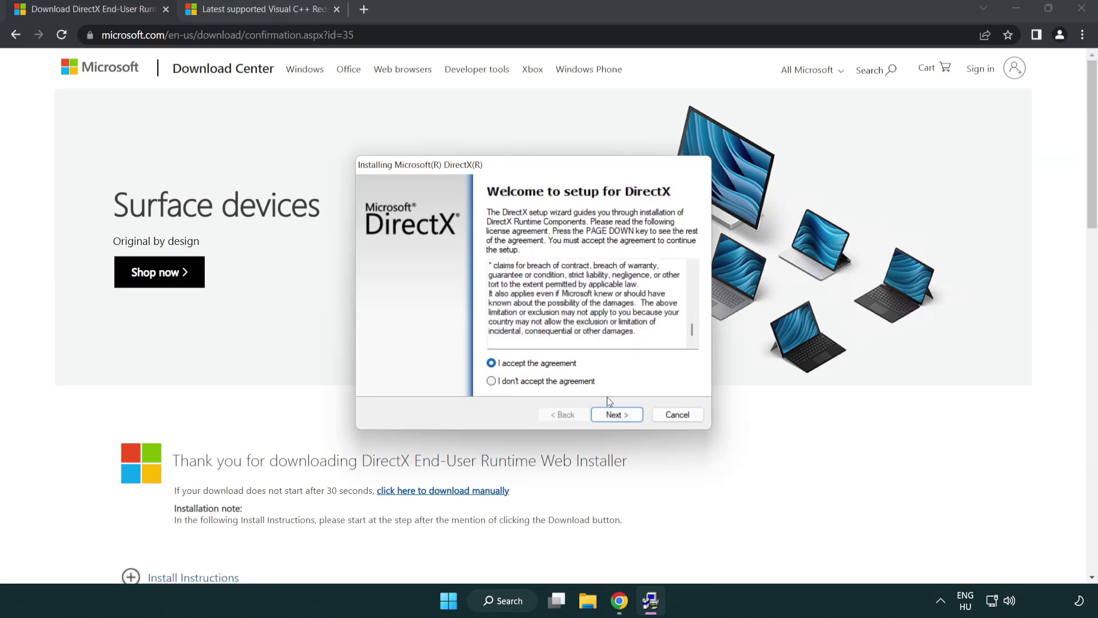
{"action": "left_click", "coordinate": [619, 416]}
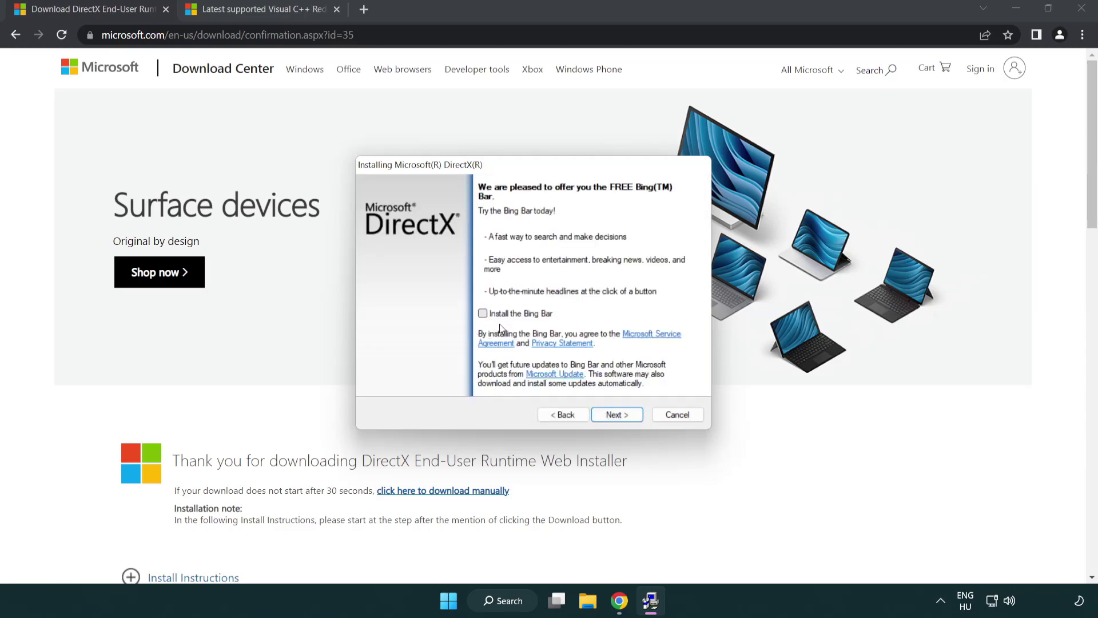
{"action": "left_click", "coordinate": [621, 415]}
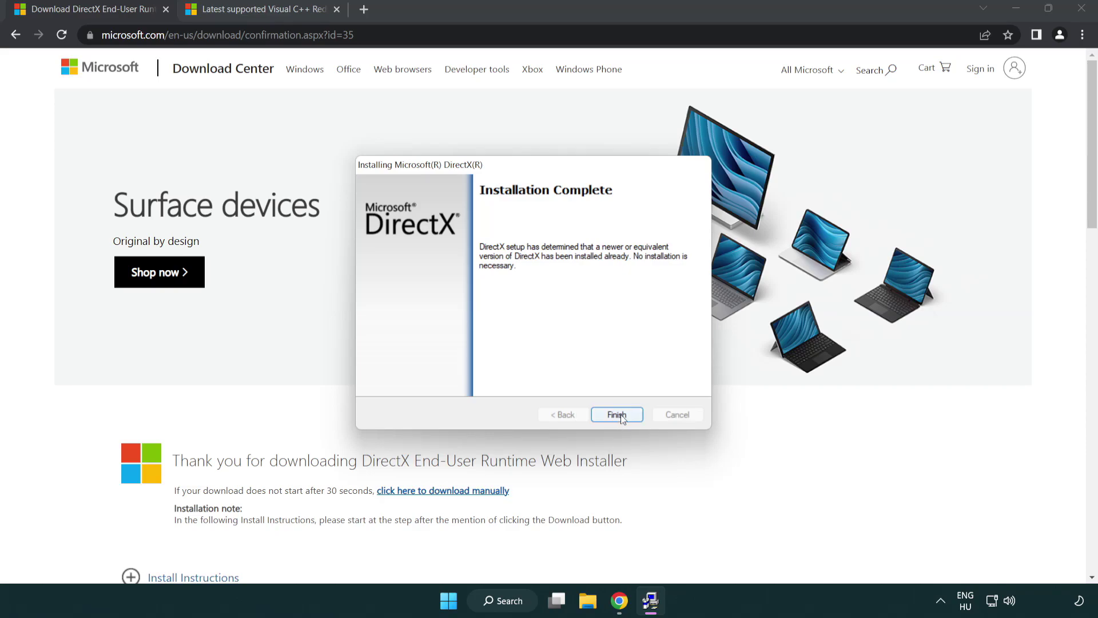
{"action": "left_click", "coordinate": [617, 413]}
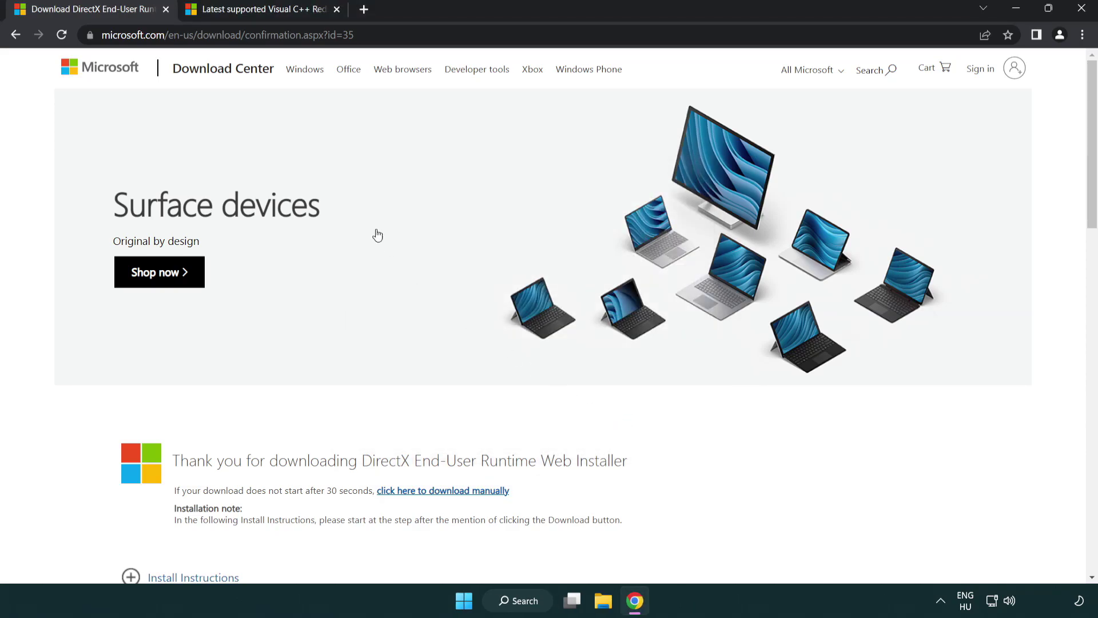
Step: Close the DirectX tab and download the x86 and x64 Visual C++ Redistributable installers
{"action": "left_click", "coordinate": [166, 9]}
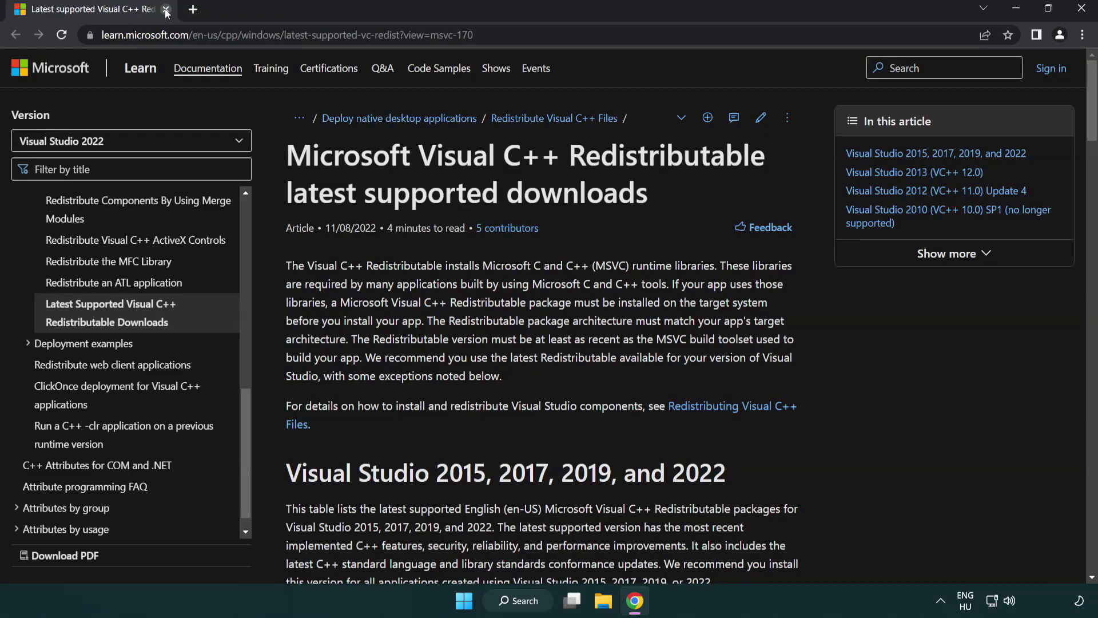
{"action": "left_click", "coordinate": [546, 35]}
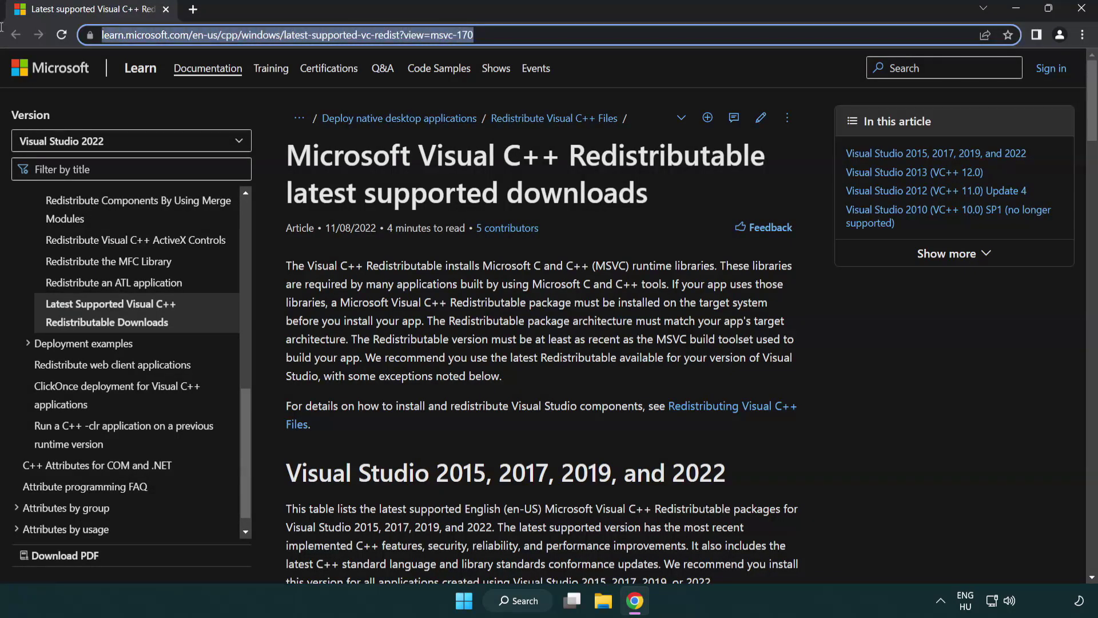
{"action": "left_click", "coordinate": [546, 35]}
{"action": "left_click", "coordinate": [566, 193]}
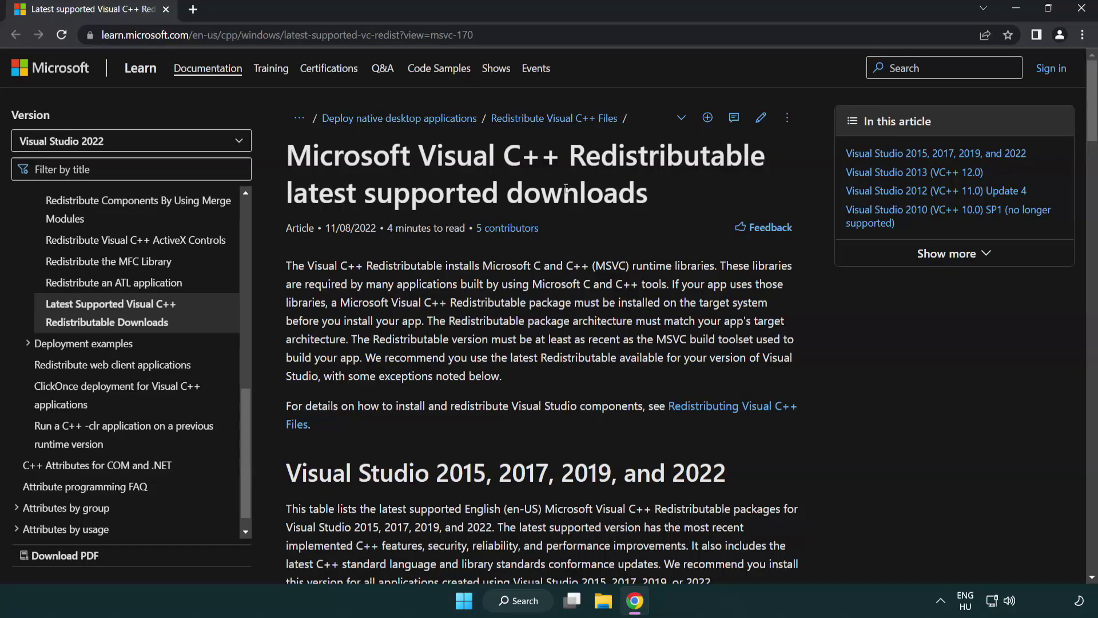
{"action": "scroll", "coordinate": [566, 193], "scroll_direction": "down", "scroll_amount": 4}
{"action": "scroll", "coordinate": [567, 192], "scroll_direction": "down", "scroll_amount": 2}
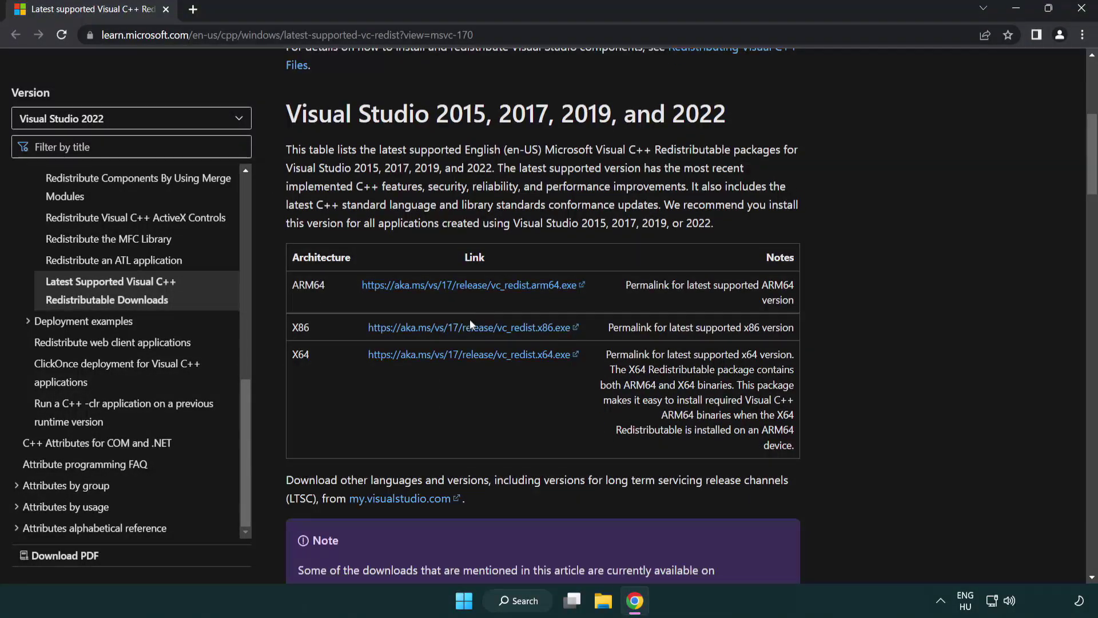
{"action": "left_click", "coordinate": [455, 326]}
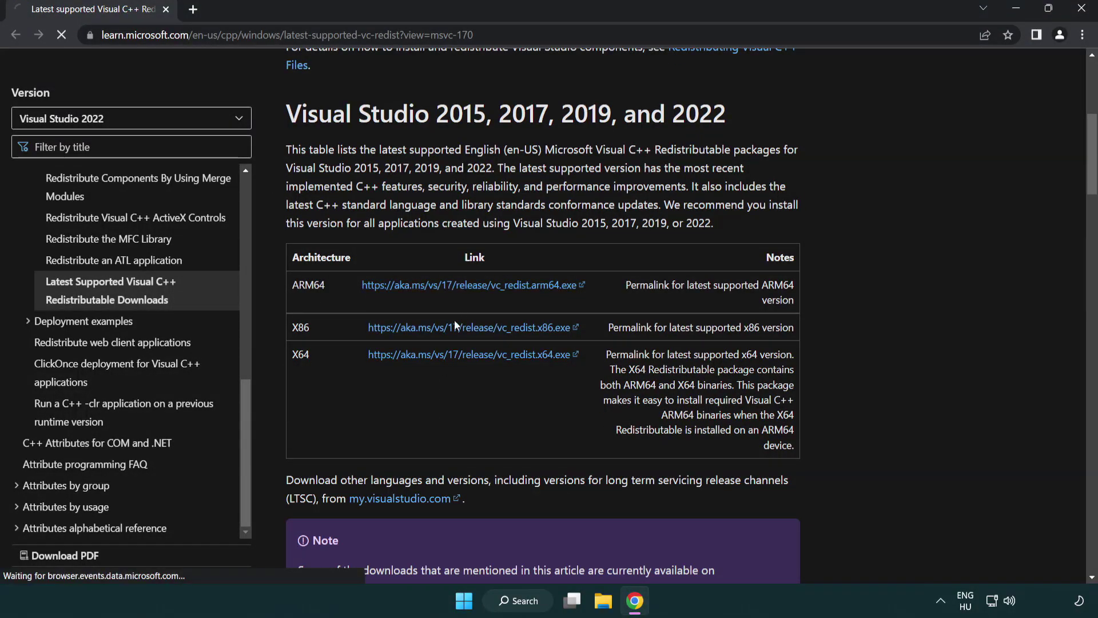
{"action": "left_click", "coordinate": [458, 356]}
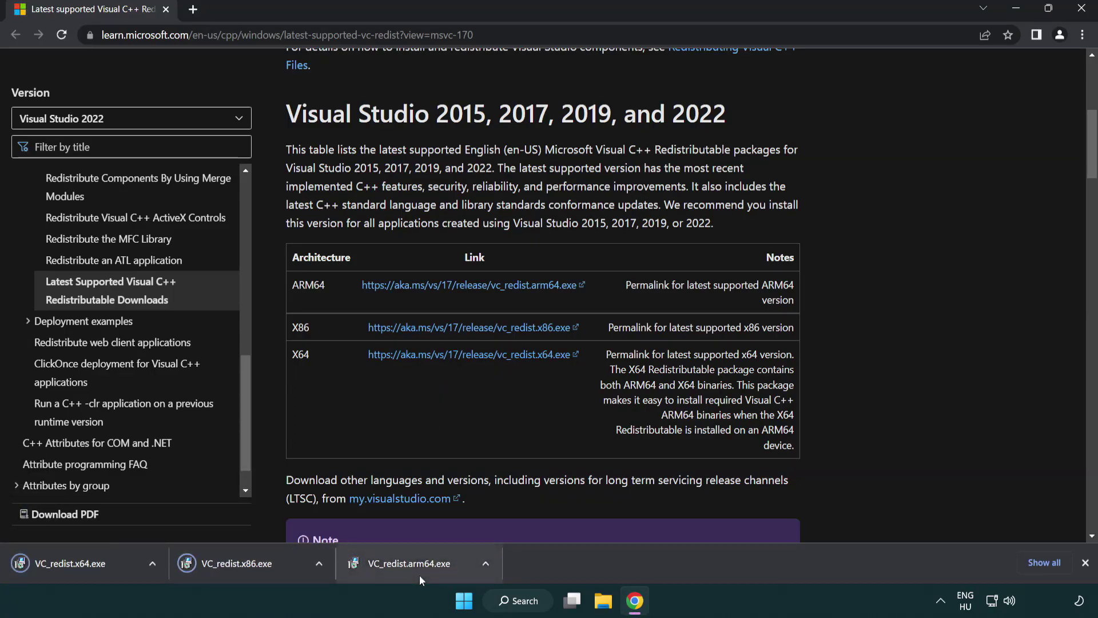
Step: Attempt the ARM64 Visual C++ Redistributable install, which fails with error 0x80070661, and close it
{"action": "left_click", "coordinate": [420, 572]}
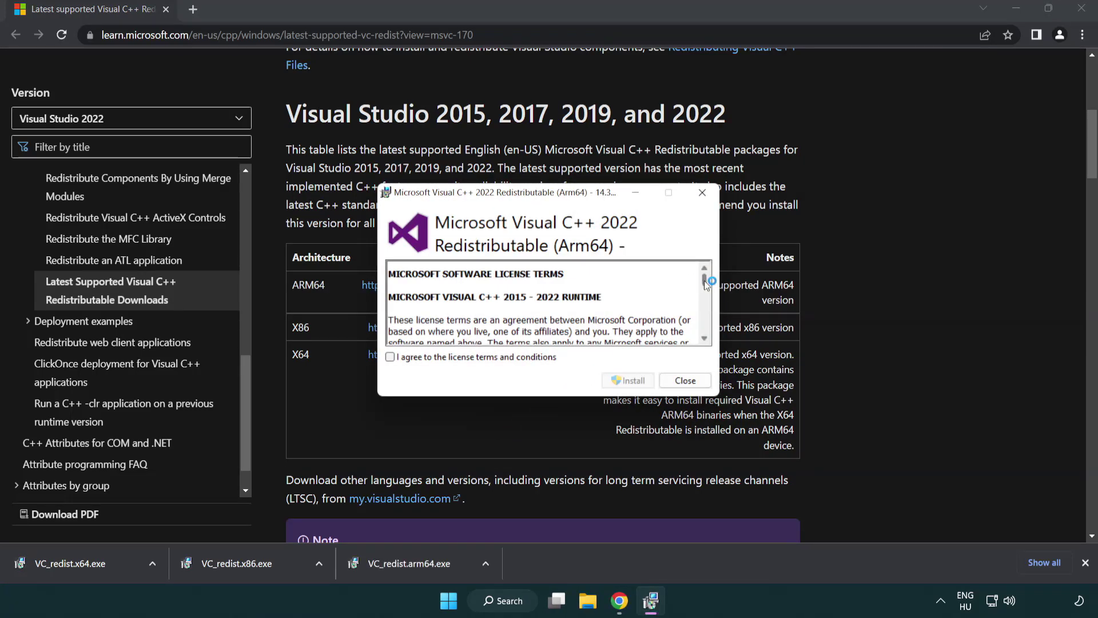
{"action": "left_click_drag", "start_coordinate": [705, 281], "coordinate": [716, 336]}
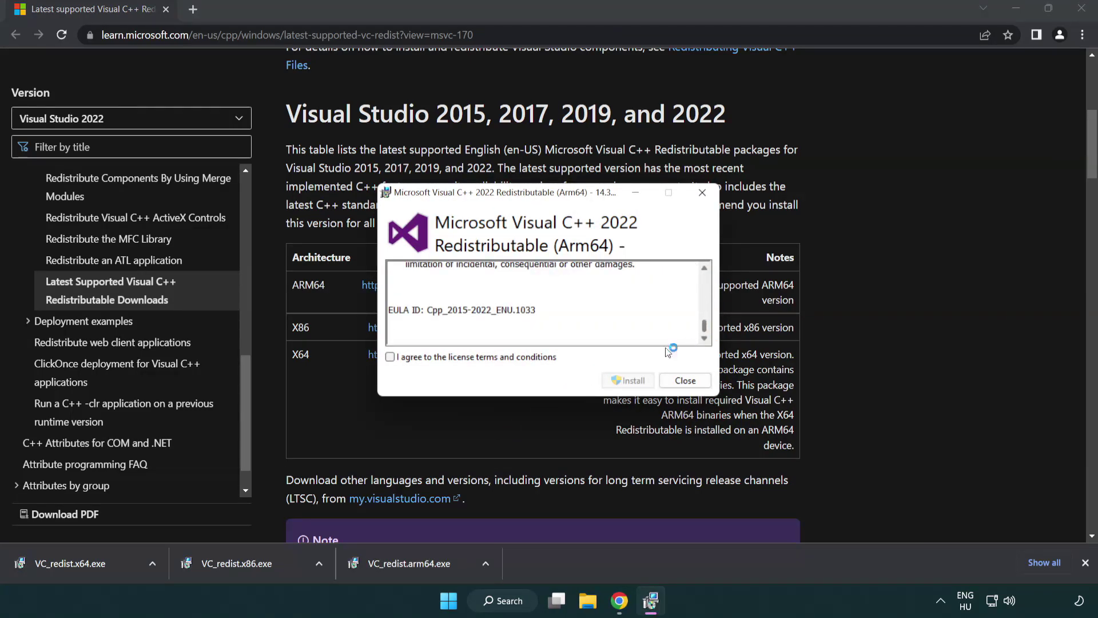
{"action": "left_click", "coordinate": [393, 358]}
{"action": "left_click", "coordinate": [612, 380]}
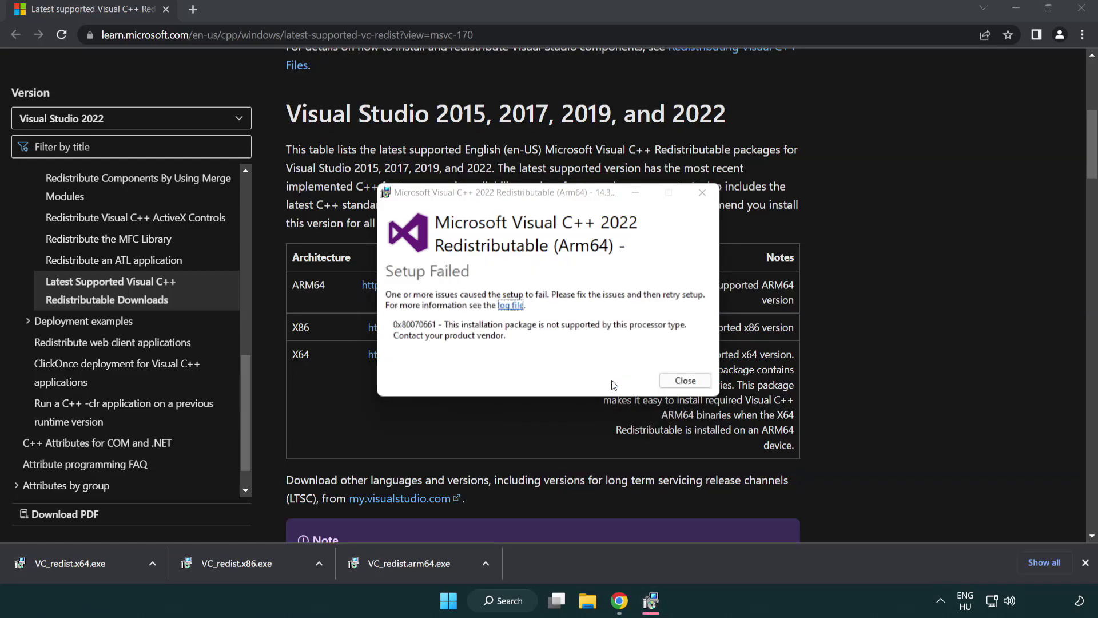
{"action": "left_click", "coordinate": [685, 381]}
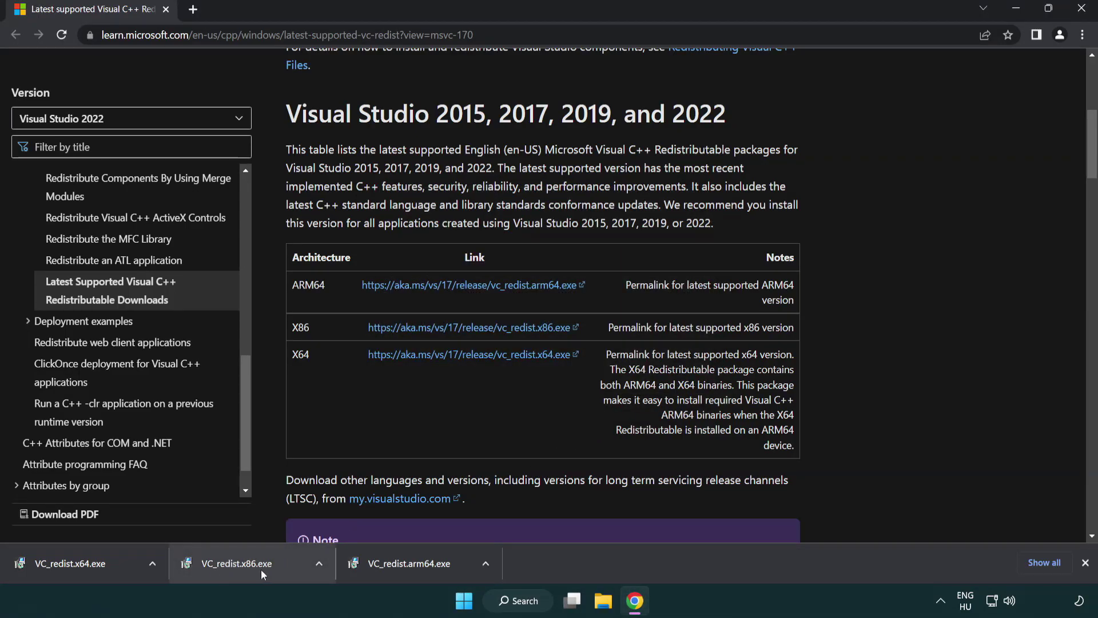
Step: Install the x86 and x64 Visual C++ 2015-2022 redistributables (14.34.31931), closing each on success
{"action": "left_click", "coordinate": [245, 564]}
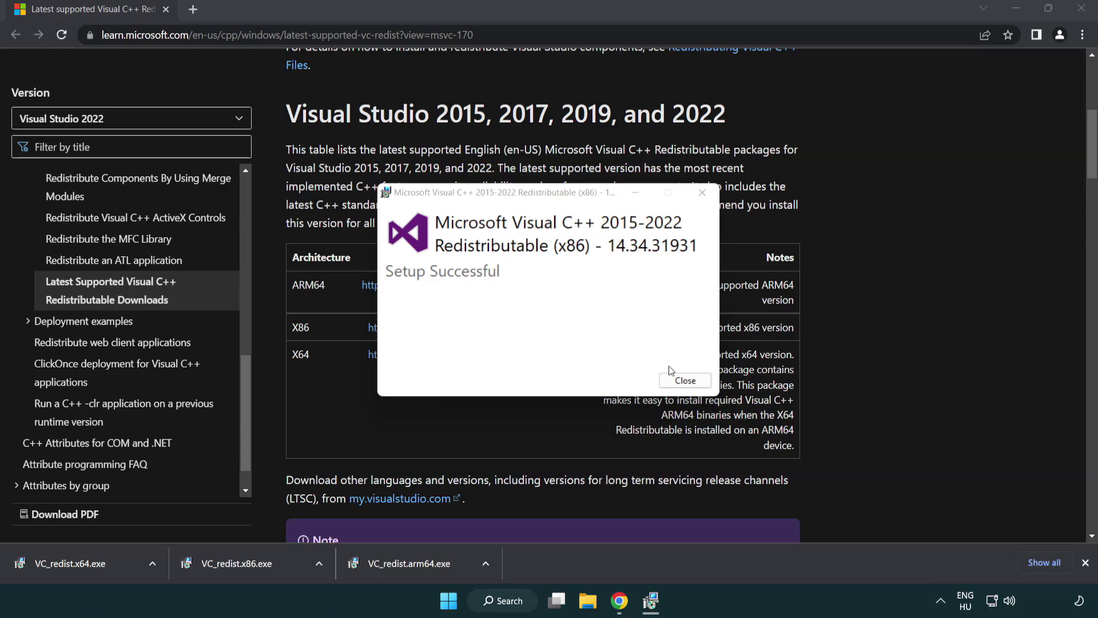
{"action": "left_click", "coordinate": [686, 380]}
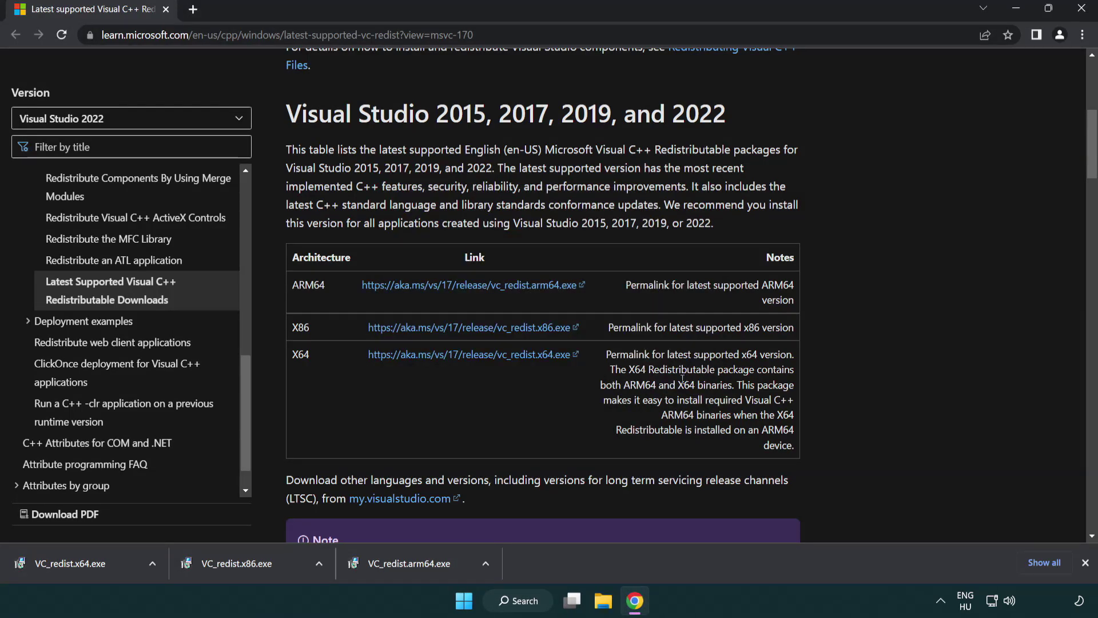
{"action": "left_click", "coordinate": [82, 561]}
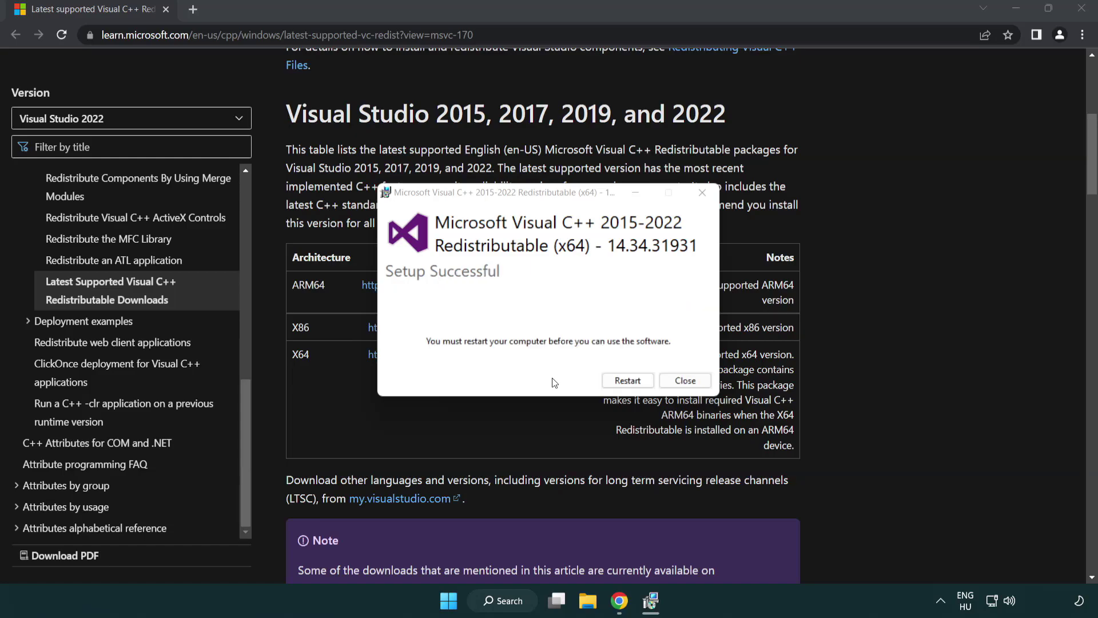
{"action": "left_click", "coordinate": [695, 387]}
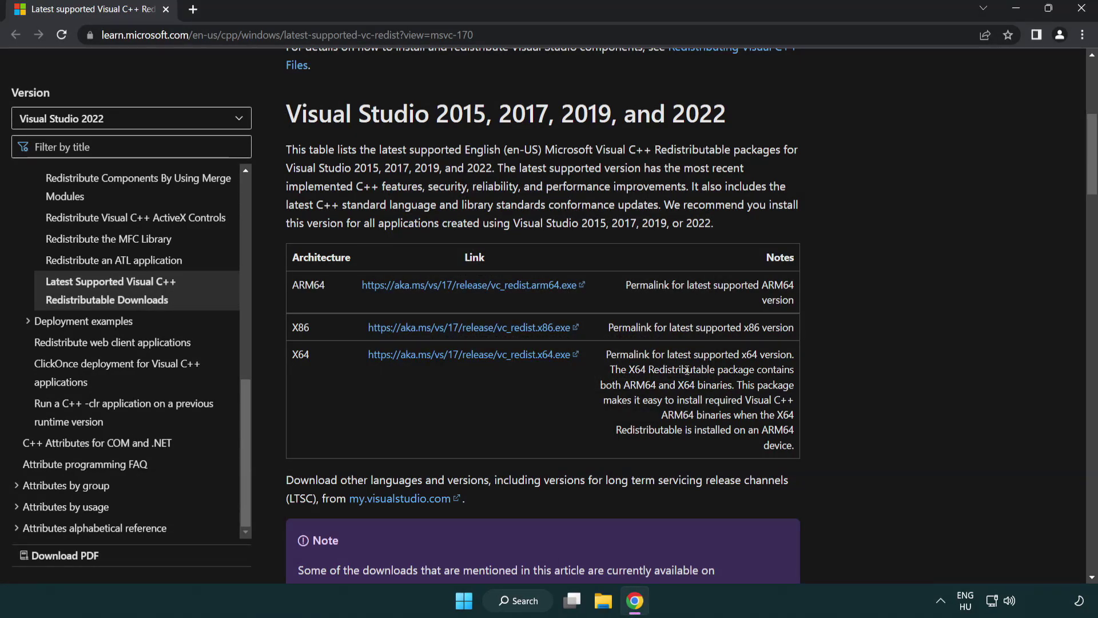
Step: Close Chrome, search 'cmd' and run Command Prompt as administrator
{"action": "left_click", "coordinate": [1083, 10]}
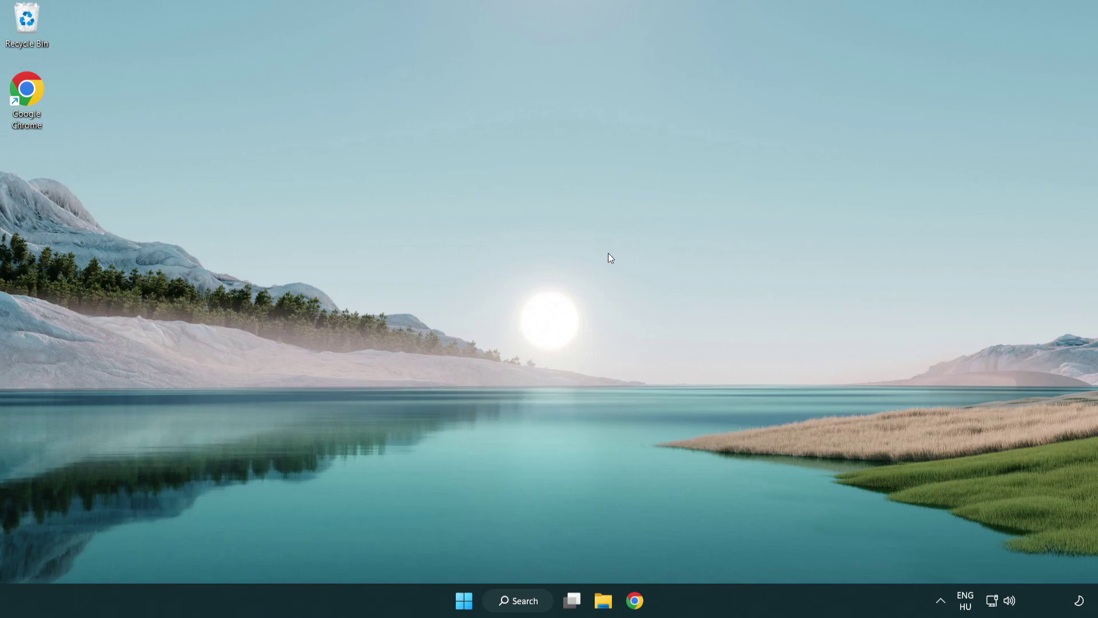
{"action": "left_click", "coordinate": [512, 601]}
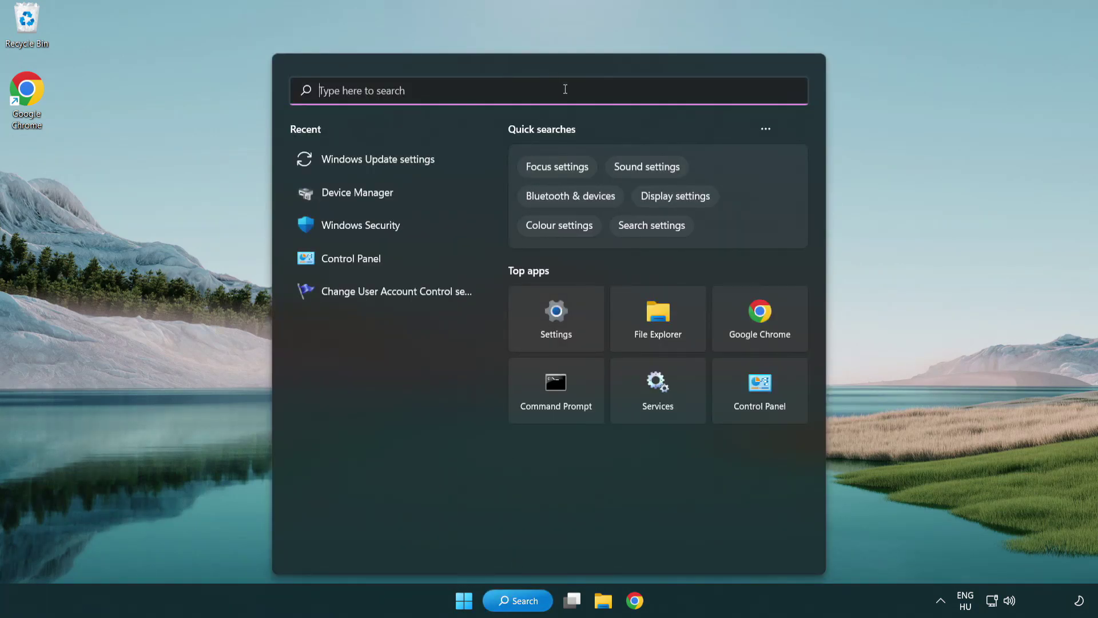
{"action": "type", "text": "cmd"}
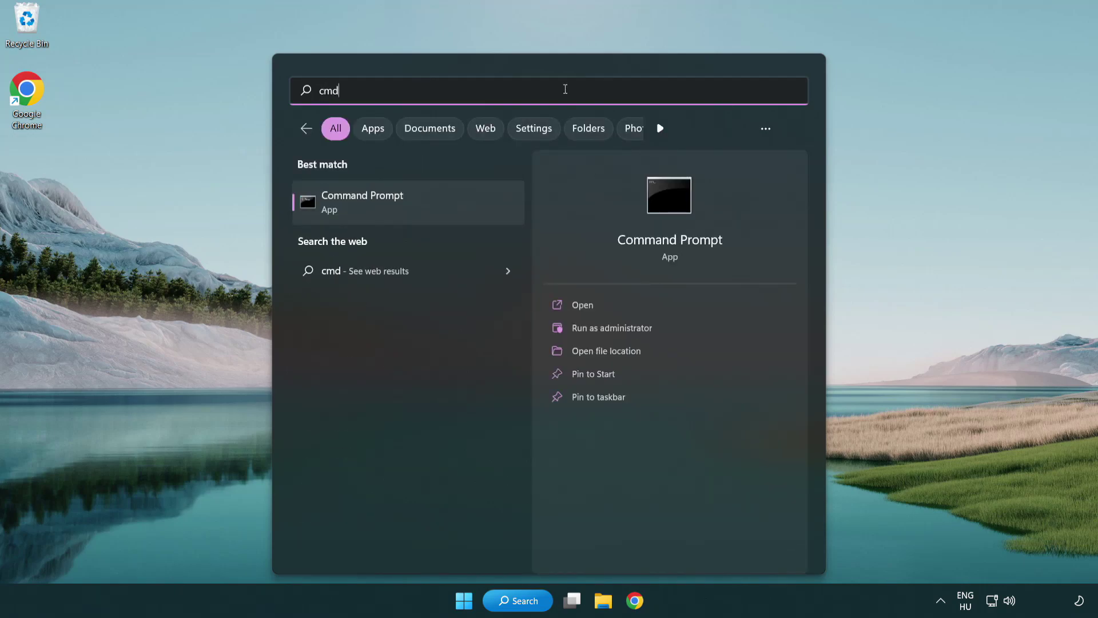
{"action": "right_click", "coordinate": [420, 204]}
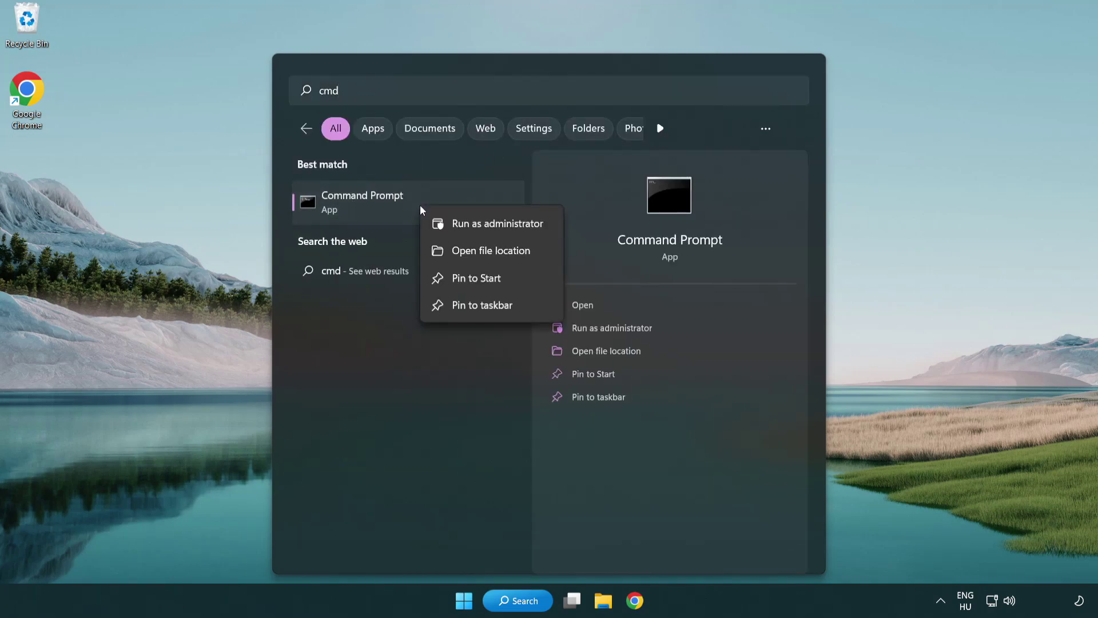
{"action": "left_click", "coordinate": [495, 229]}
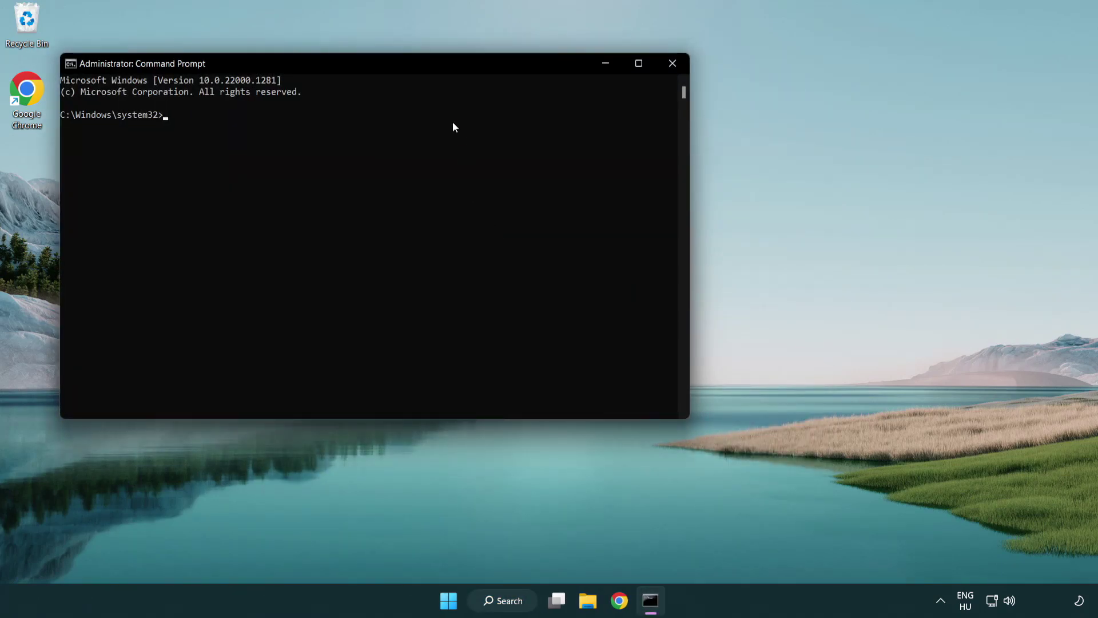
Step: Run sfc /scannow, which reports no integrity violations at 100% verification
{"action": "left_click_drag", "start_coordinate": [392, 64], "coordinate": [552, 112]}
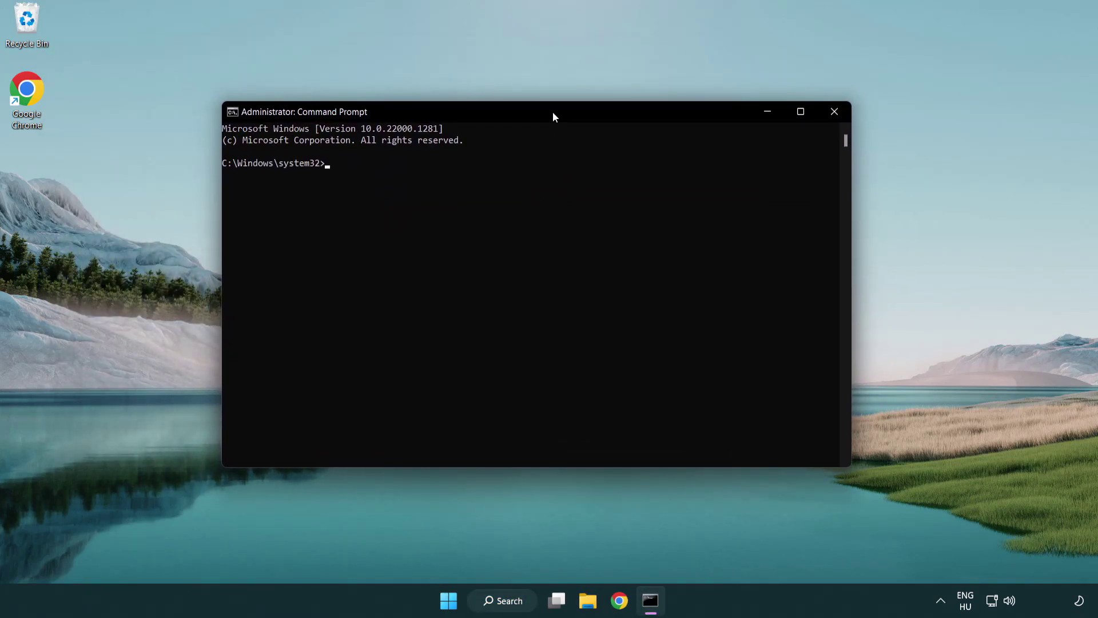
{"action": "type", "text": "sfc /sc"}
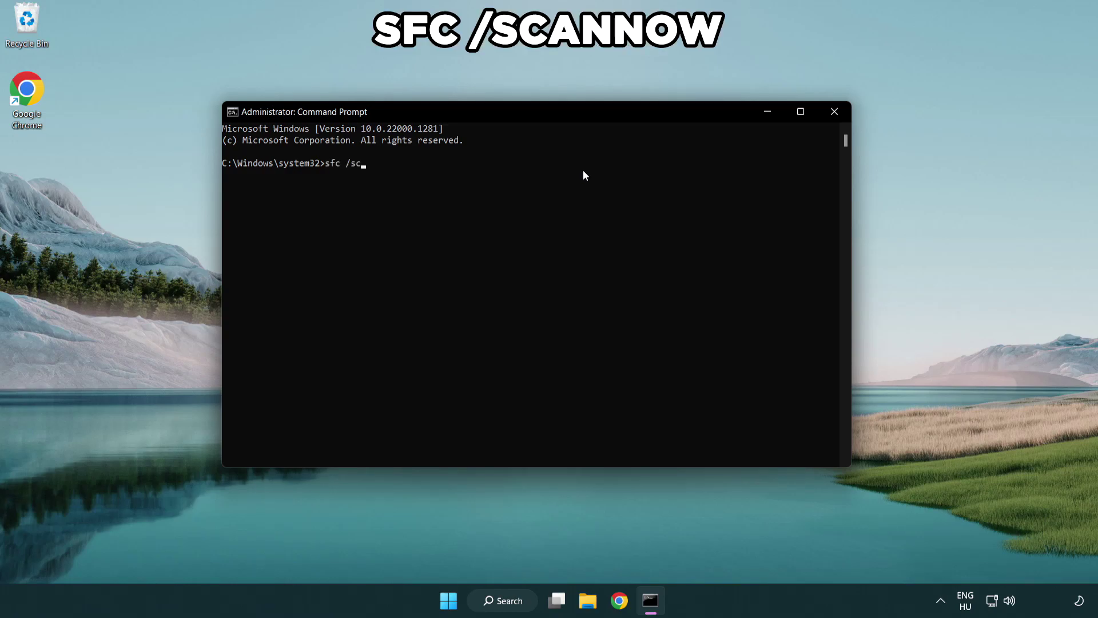
{"action": "type", "text": "annow"}
{"action": "key", "text": "Return"}
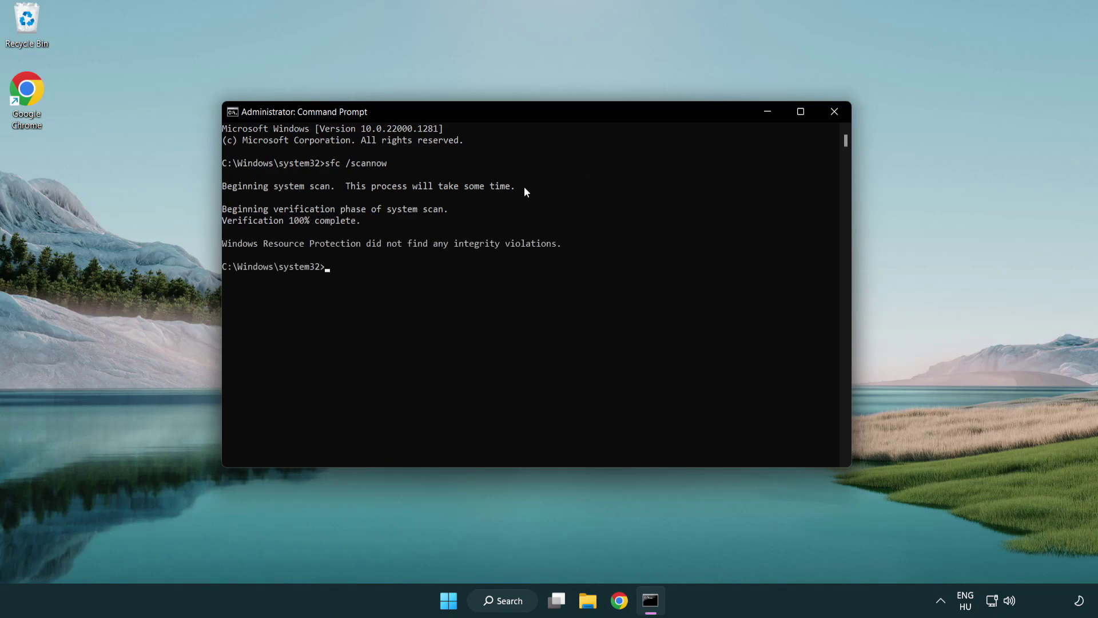
Step: Close Command Prompt and show the Start menu power options: Sleep, Shut down, Restart
{"action": "left_click", "coordinate": [835, 112]}
{"action": "left_click", "coordinate": [456, 607]}
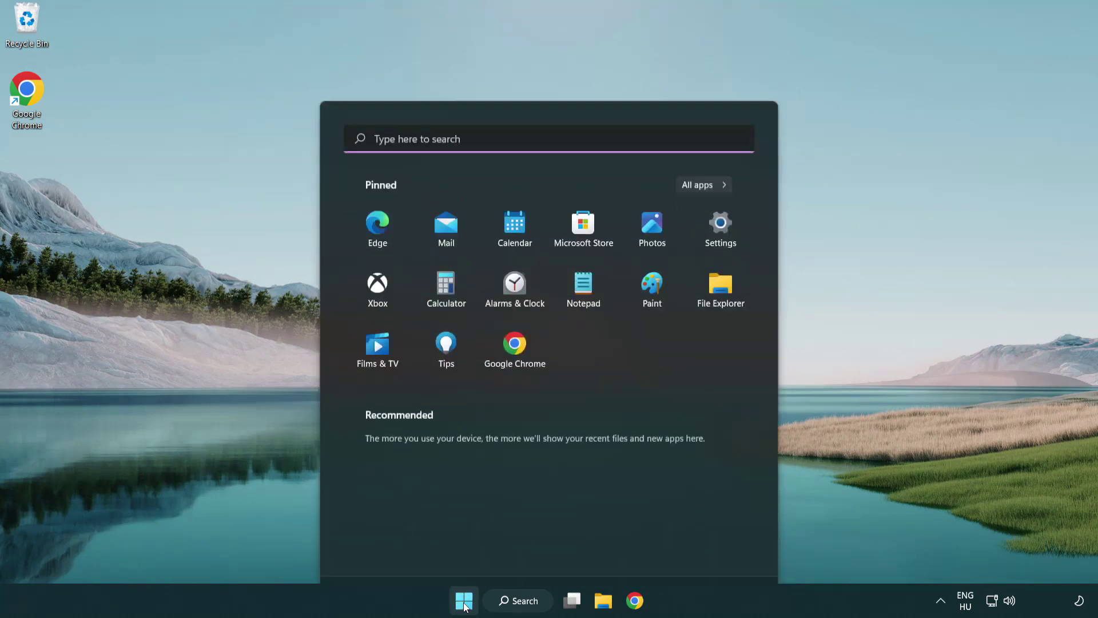
{"action": "left_click", "coordinate": [729, 551]}
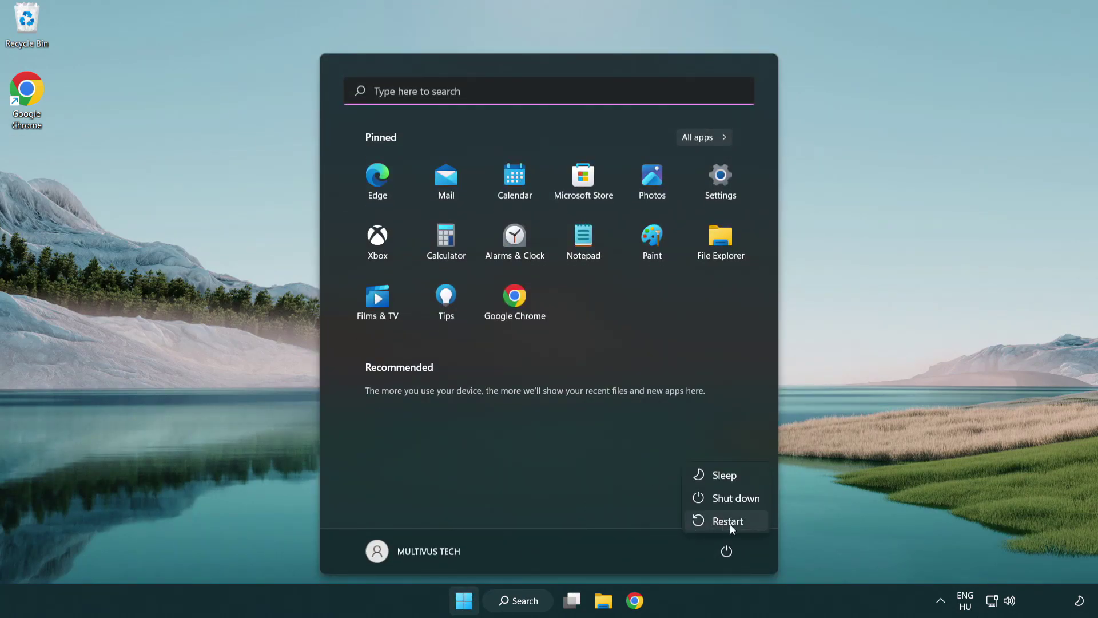